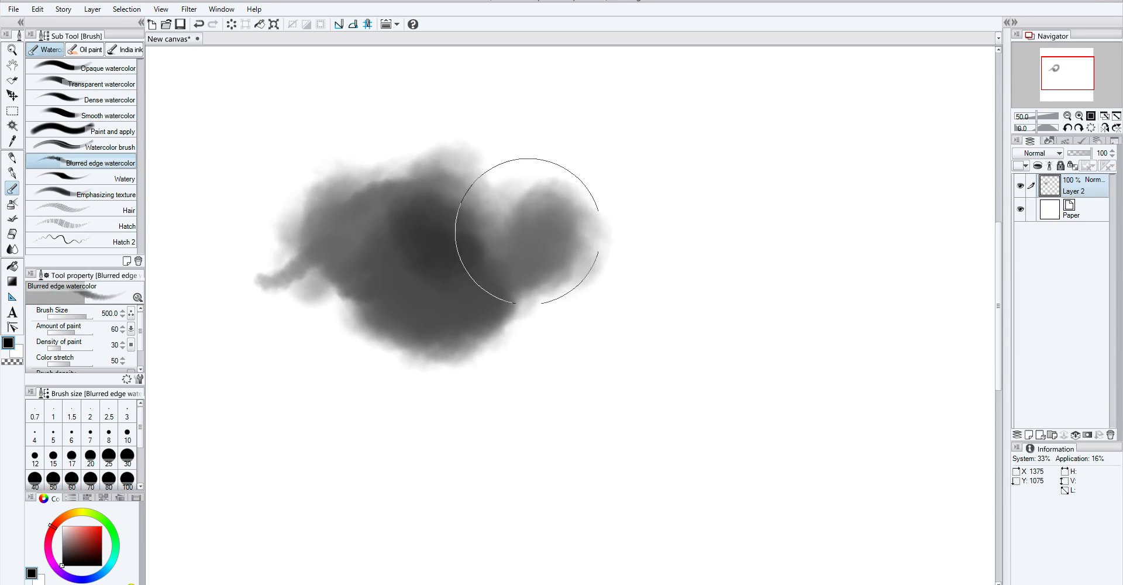
Enlarge the Blurred edge watercolor brush to 600 and extend the dark blob on Layer 2 to the right and below
{"action": "key", "text": "bracketright"}
{"action": "key", "text": "bracketright"}
{"action": "key", "text": "bracketright"}
{"action": "key", "text": "bracketright"}
{"action": "key", "text": "bracketright"}
{"action": "key", "text": "bracketright"}
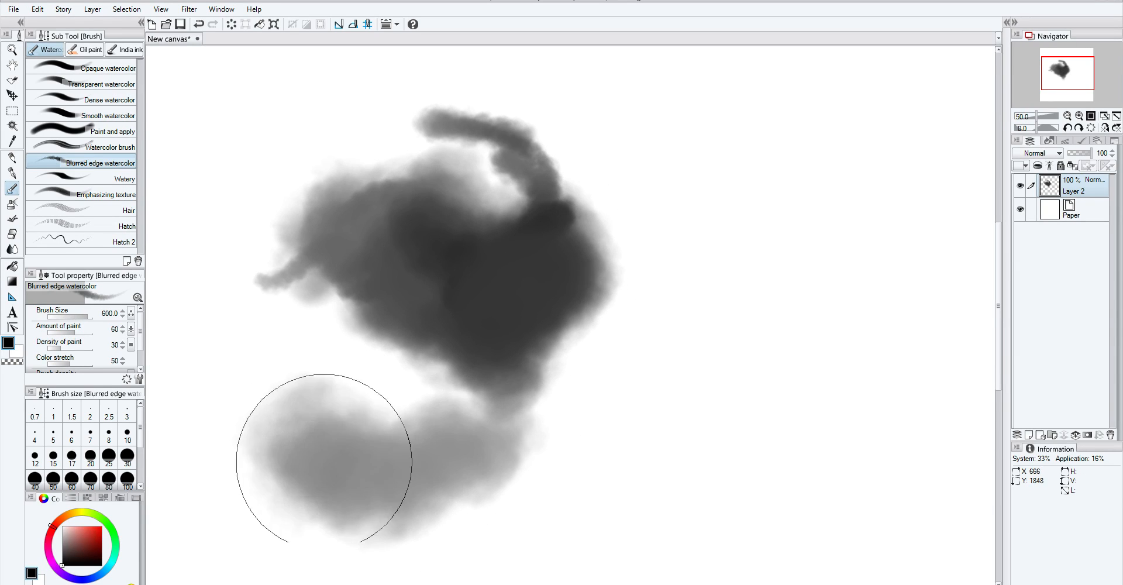
Reduce the brush size and paint a thin streak up and to the right of the blob
{"action": "key", "text": "bracketleft"}
{"action": "key", "text": "bracketleft"}
{"action": "key", "text": "bracketleft"}
{"action": "key", "text": "bracketleft"}
{"action": "key", "text": "bracketleft"}
{"action": "mouse_move", "coordinate": [643, 88]}
{"action": "left_mouse_down"}
{"action": "mouse_move", "coordinate": [730, 171]}
{"action": "mouse_move", "coordinate": [624, 378]}
{"action": "mouse_move", "coordinate": [579, 336]}
{"action": "mouse_move", "coordinate": [785, 212]}
{"action": "left_mouse_up"}
Enlarge the brush back to 600 and paint over the blob to make one large, dark, soft-edged mass joined to the streak
{"action": "key", "text": "bracketright"}
{"action": "key", "text": "bracketright"}
{"action": "key", "text": "bracketright"}
{"action": "key", "text": "bracketright"}
{"action": "key", "text": "bracketright"}
{"action": "mouse_move", "coordinate": [799, 151]}
{"action": "left_mouse_down"}
{"action": "mouse_move", "coordinate": [697, 258]}
{"action": "mouse_move", "coordinate": [780, 198]}
{"action": "mouse_move", "coordinate": [727, 209]}
{"action": "mouse_move", "coordinate": [689, 363]}
{"action": "mouse_move", "coordinate": [566, 388]}
{"action": "mouse_move", "coordinate": [363, 255]}
{"action": "mouse_move", "coordinate": [457, 434]}
{"action": "mouse_move", "coordinate": [381, 412]}
{"action": "mouse_move", "coordinate": [416, 409]}
{"action": "mouse_move", "coordinate": [789, 234]}
{"action": "mouse_move", "coordinate": [993, 291]}
{"action": "left_mouse_up"}
{"action": "mouse_move", "coordinate": [546, 213]}
{"action": "left_mouse_down"}
{"action": "mouse_move", "coordinate": [529, 192]}
{"action": "mouse_move", "coordinate": [600, 266]}
{"action": "mouse_move", "coordinate": [609, 300]}
{"action": "mouse_move", "coordinate": [558, 308]}
{"action": "mouse_move", "coordinate": [542, 431]}
{"action": "left_mouse_up"}
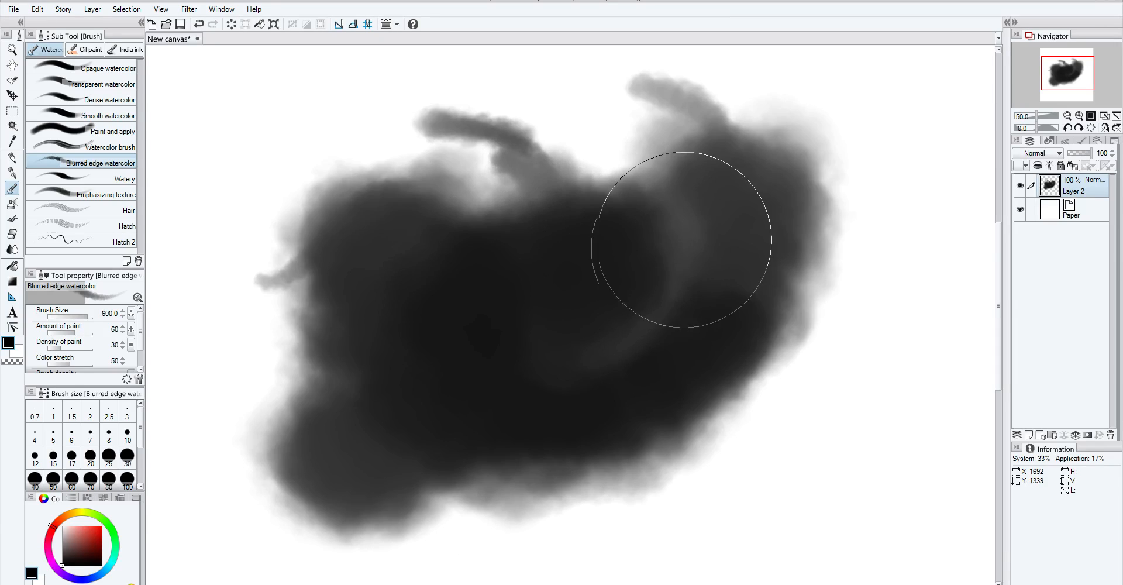
{"action": "mouse_move", "coordinate": [338, 412]}
{"action": "left_mouse_down"}
{"action": "mouse_move", "coordinate": [351, 393]}
{"action": "mouse_move", "coordinate": [403, 376]}
{"action": "mouse_move", "coordinate": [404, 386]}
{"action": "mouse_move", "coordinate": [453, 313]}
{"action": "left_mouse_up"}
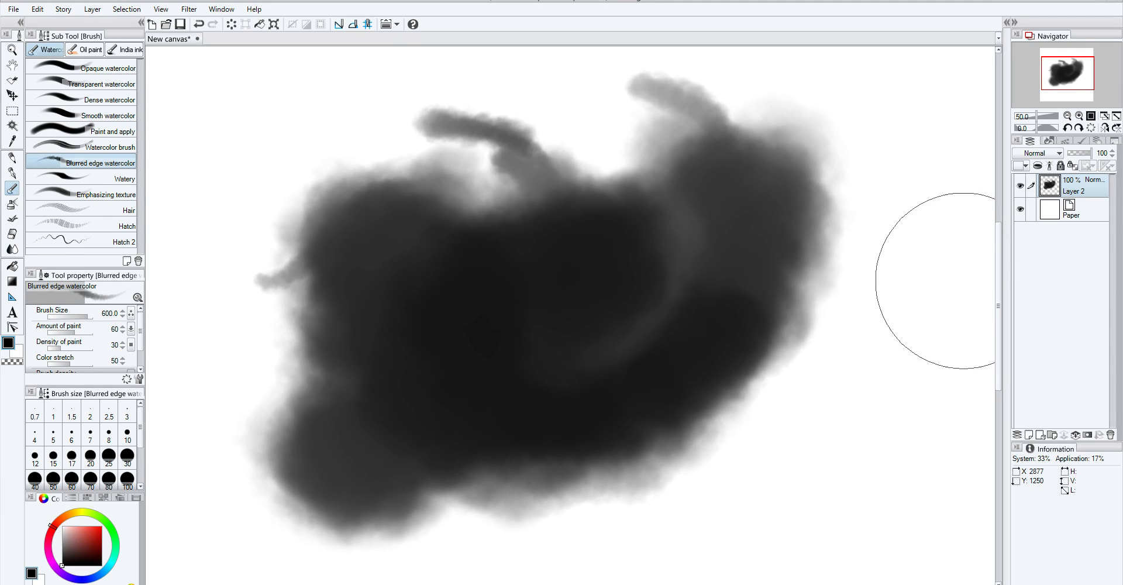
{"action": "right_click", "coordinate": [1049, 188]}
{"action": "mouse_move", "coordinate": [1054, 273]}
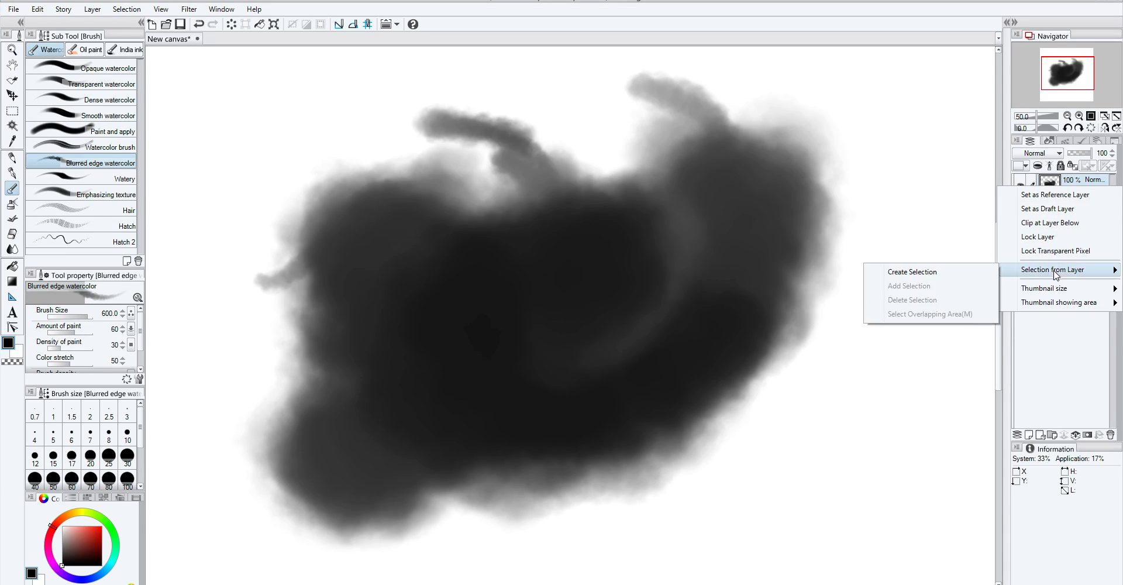
{"action": "left_click", "coordinate": [1055, 330]}
{"action": "right_click", "coordinate": [1055, 191]}
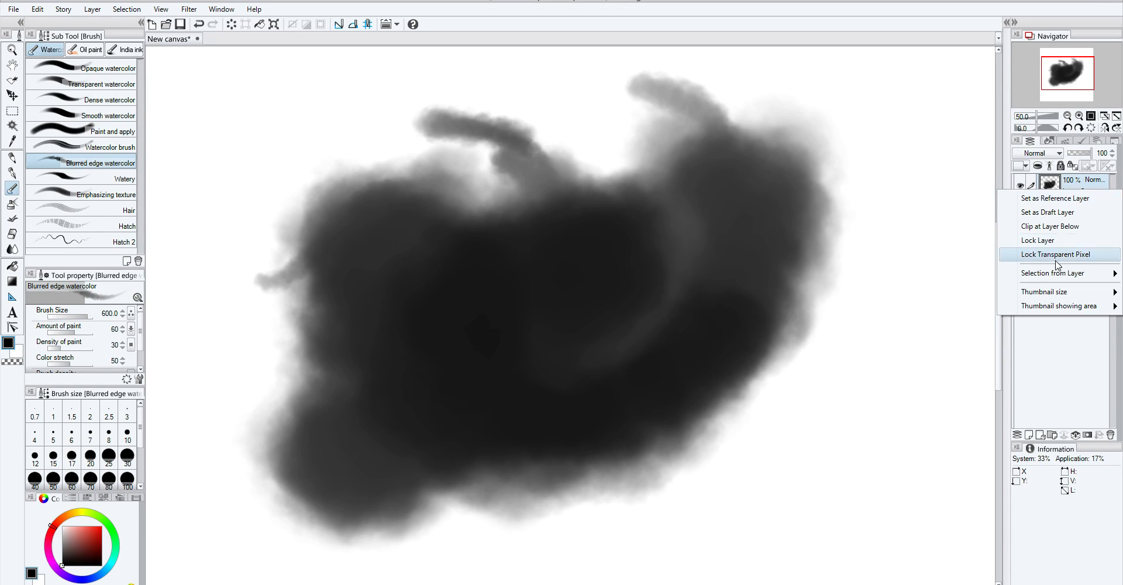
{"action": "left_click", "coordinate": [1070, 178]}
Add a Gradient map correction layer above Layer 2, keeping the painted shape in view beside its settings
{"action": "right_click", "coordinate": [1071, 186]}
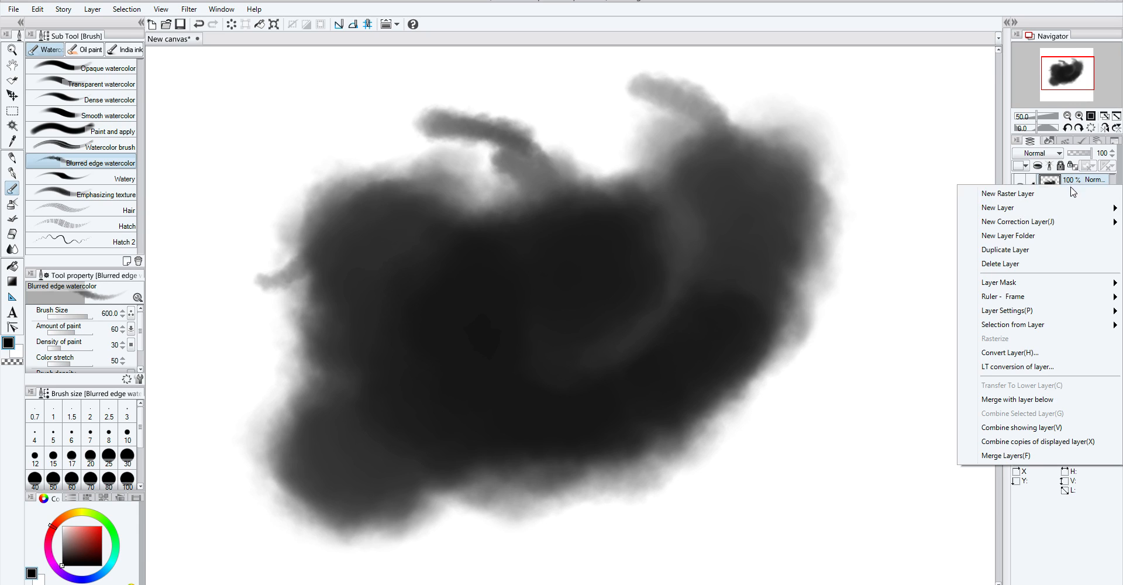
{"action": "mouse_move", "coordinate": [1032, 227]}
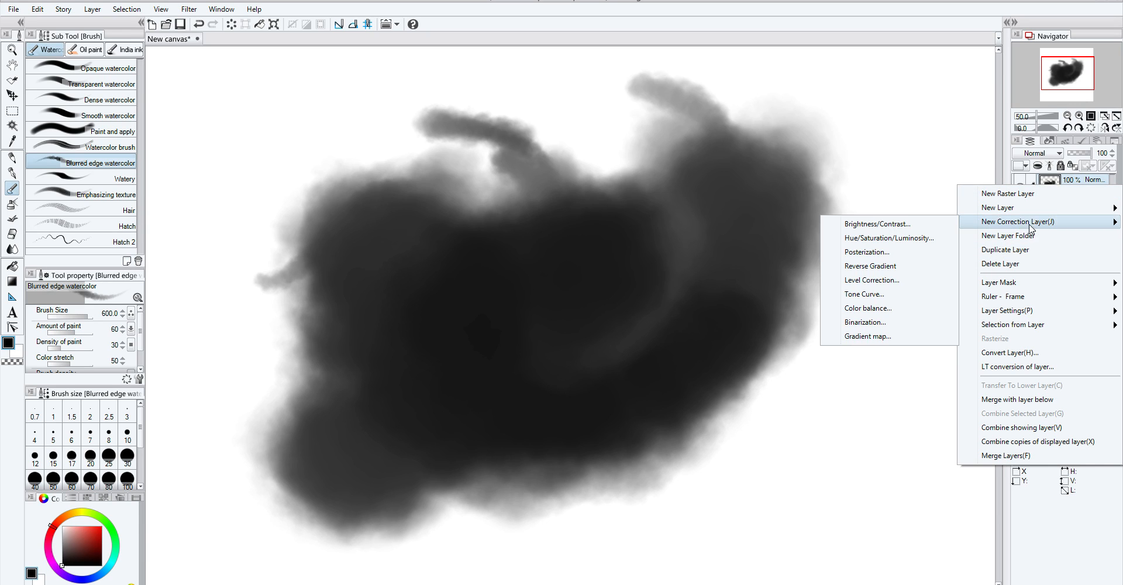
{"action": "left_click", "coordinate": [859, 336]}
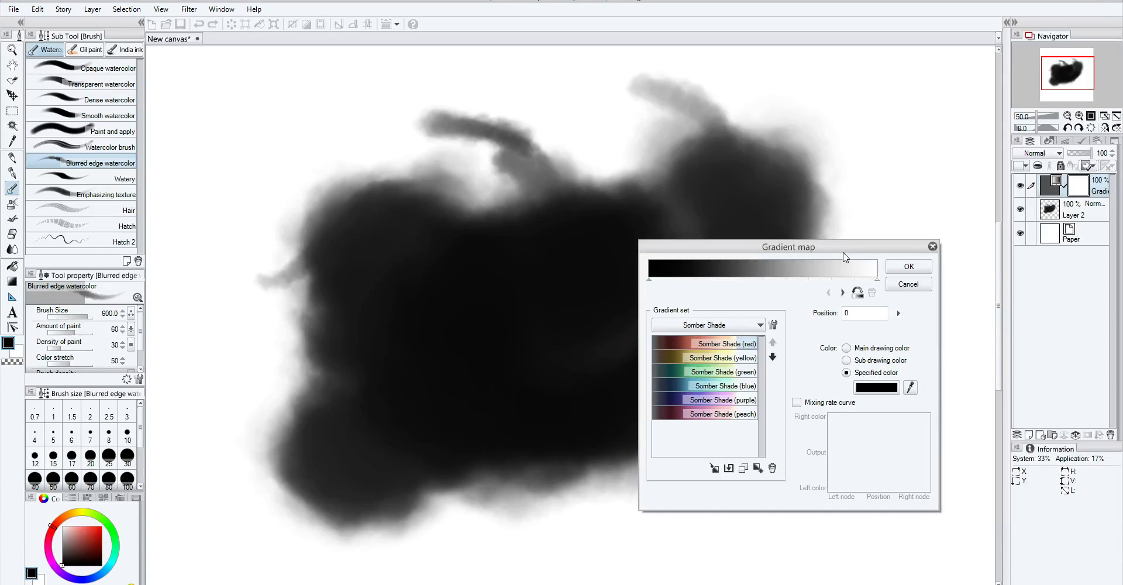
{"action": "left_click_drag", "start_coordinate": [845, 255], "coordinate": [843, 285]}
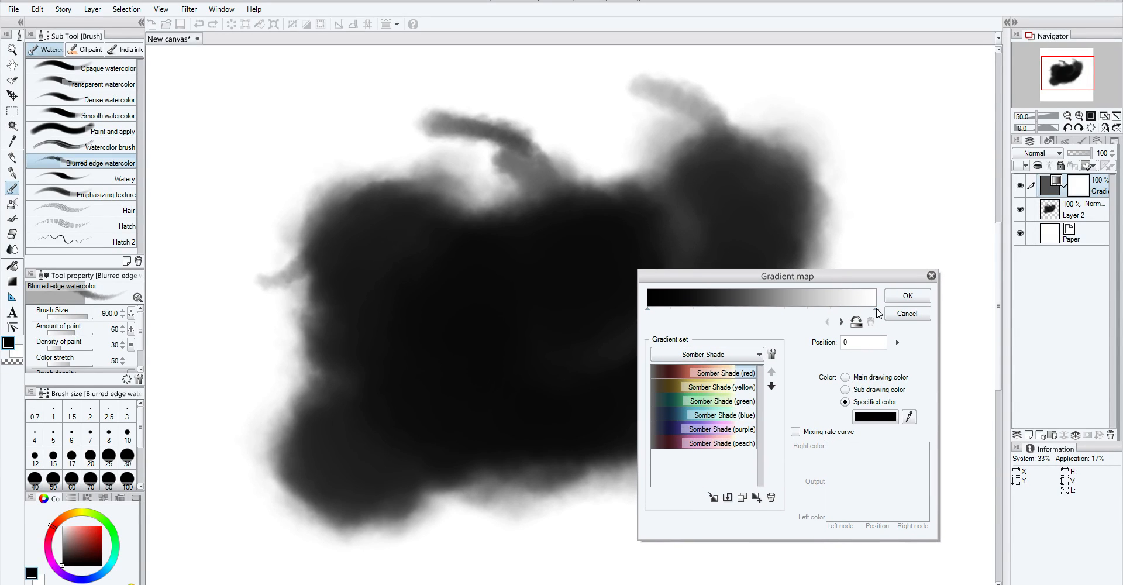
Set the gradient map's black node to position 86 with white nodes on either side, reducing the shape to an outline
{"action": "mouse_move", "coordinate": [875, 309]}
{"action": "left_mouse_down"}
{"action": "mouse_move", "coordinate": [735, 310]}
{"action": "mouse_move", "coordinate": [875, 313]}
{"action": "left_mouse_up"}
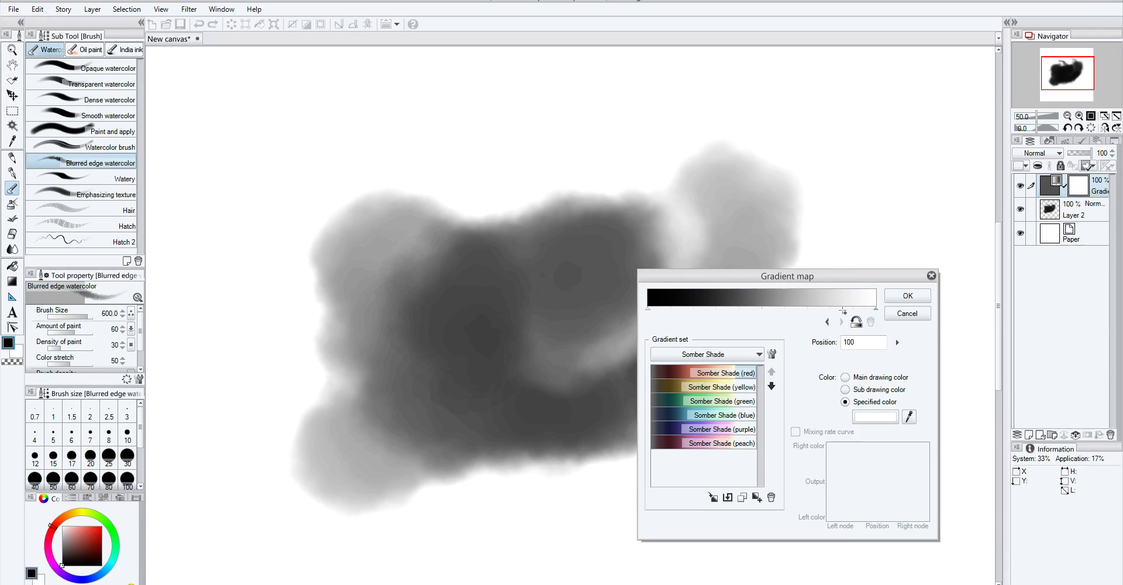
{"action": "left_click_drag", "start_coordinate": [648, 310], "coordinate": [782, 310]}
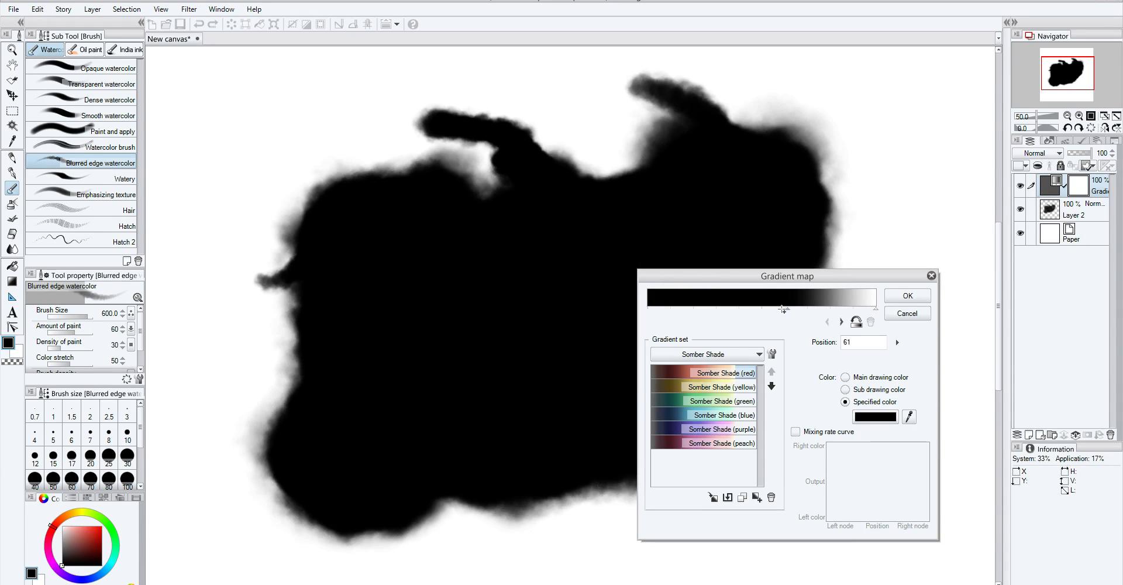
{"action": "left_click_drag", "start_coordinate": [875, 310], "coordinate": [817, 310]}
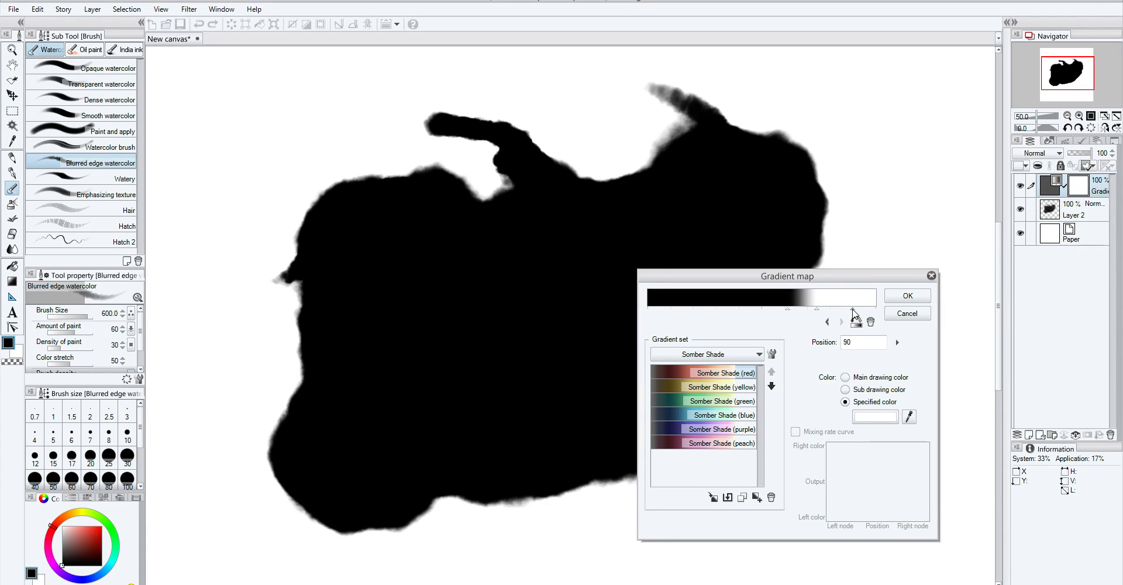
{"action": "left_click_drag", "start_coordinate": [790, 310], "coordinate": [844, 311]}
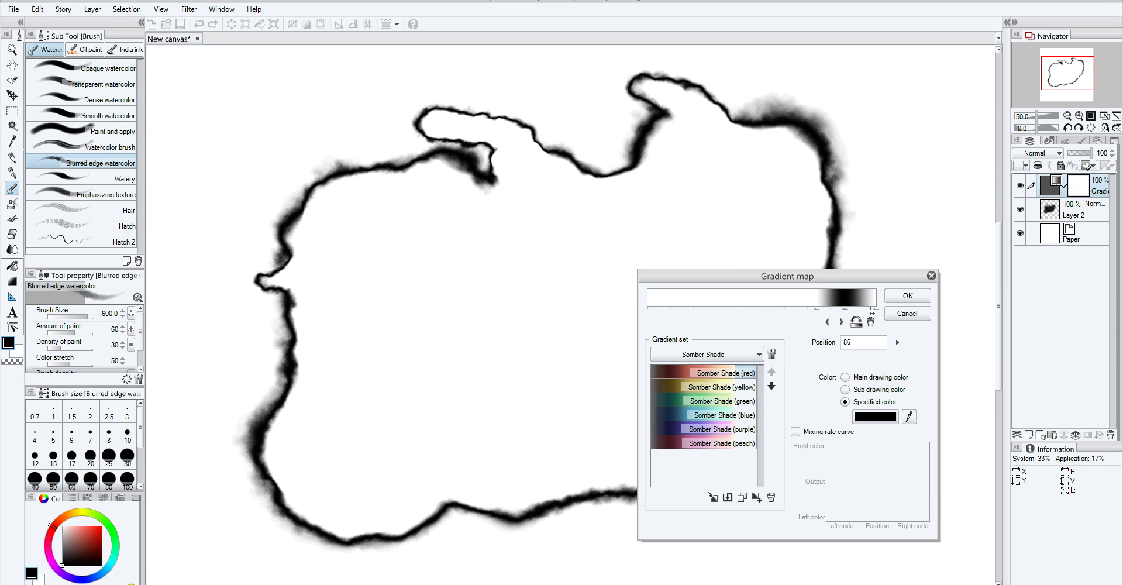
Tighten the white nodes around the black node at about position 89 for a thinner outline, and apply the gradient map
{"action": "left_click_drag", "start_coordinate": [876, 310], "coordinate": [831, 314]}
{"action": "left_click", "coordinate": [845, 312]}
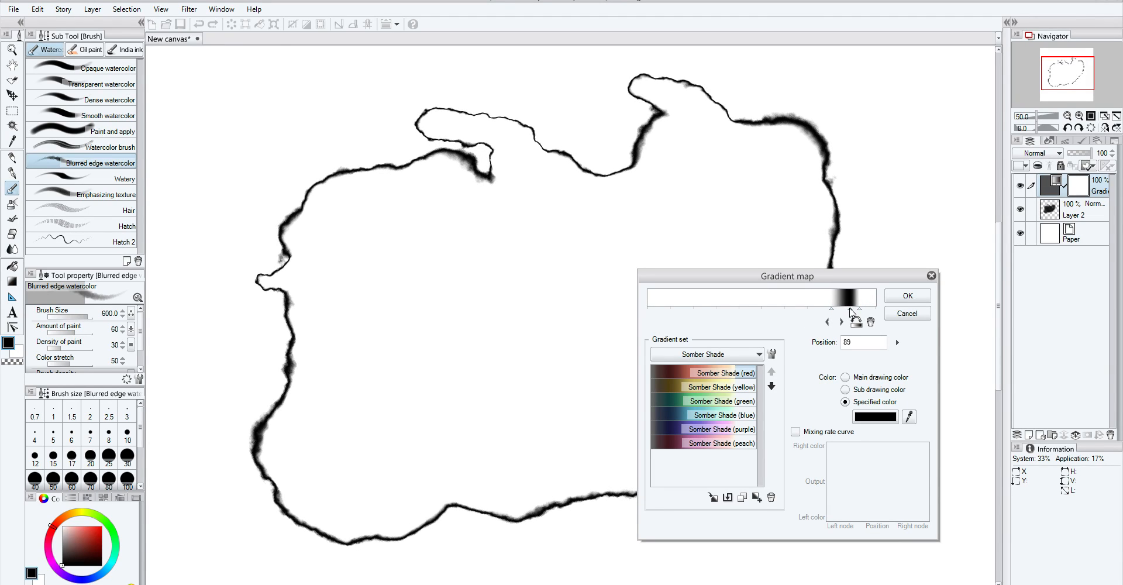
{"action": "left_click", "coordinate": [859, 311]}
{"action": "left_click_drag", "start_coordinate": [835, 312], "coordinate": [866, 312]}
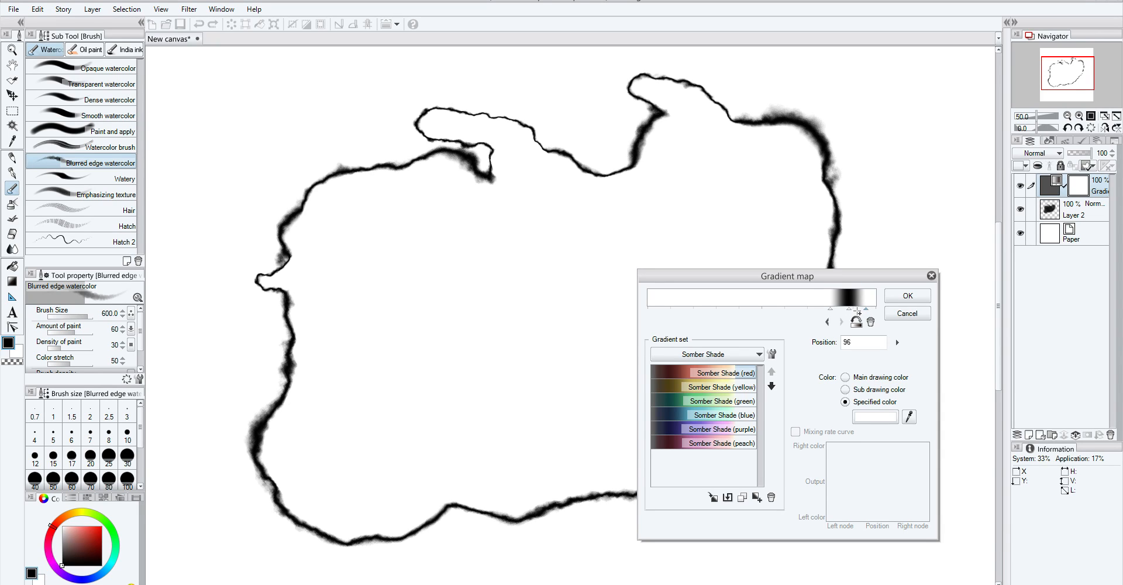
{"action": "mouse_move", "coordinate": [866, 312]}
{"action": "left_mouse_down"}
{"action": "mouse_move", "coordinate": [835, 311]}
{"action": "mouse_move", "coordinate": [878, 308]}
{"action": "left_mouse_up"}
{"action": "left_click", "coordinate": [910, 298]}
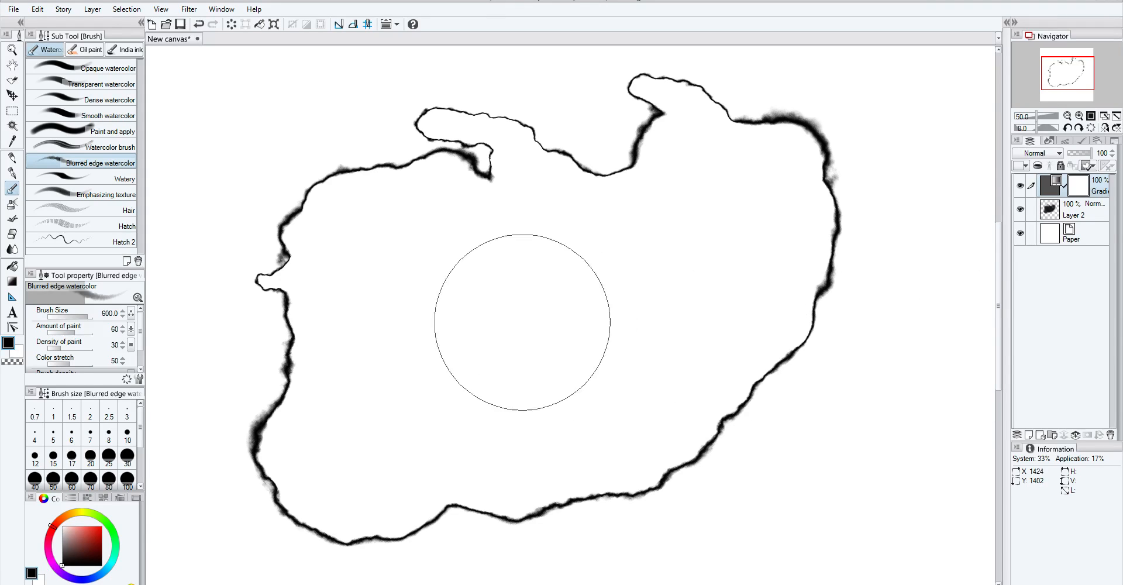
Paint on Layer 2 with the watercolor brush to push the shape's outline outward along its right side
{"action": "left_click", "coordinate": [1082, 215]}
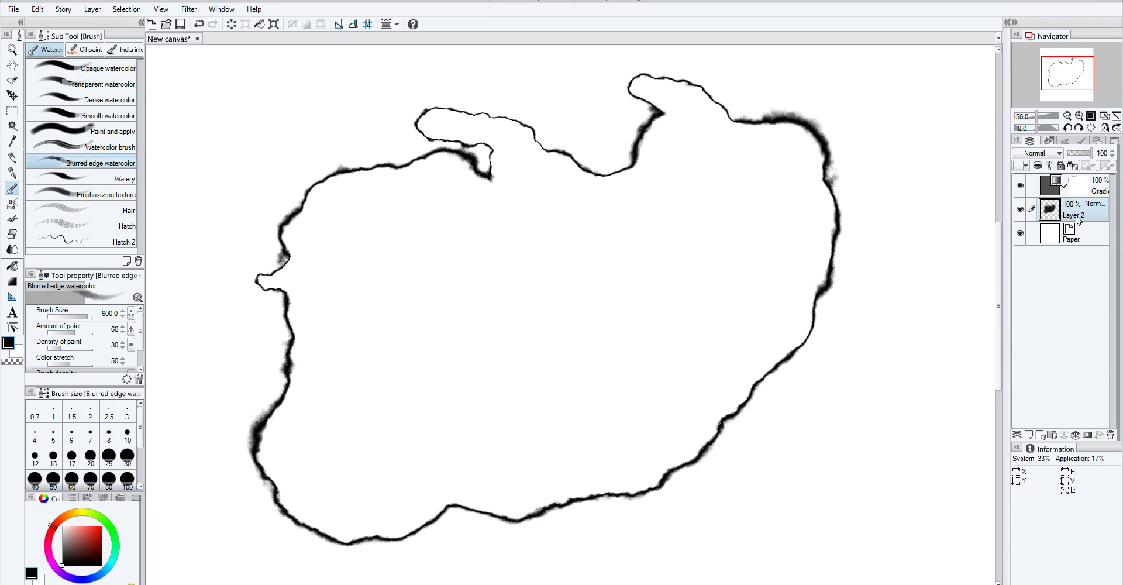
{"action": "mouse_move", "coordinate": [880, 270]}
{"action": "left_mouse_down"}
{"action": "mouse_move", "coordinate": [749, 343]}
{"action": "mouse_move", "coordinate": [790, 342]}
{"action": "mouse_move", "coordinate": [811, 255]}
{"action": "mouse_move", "coordinate": [752, 240]}
{"action": "left_mouse_up"}
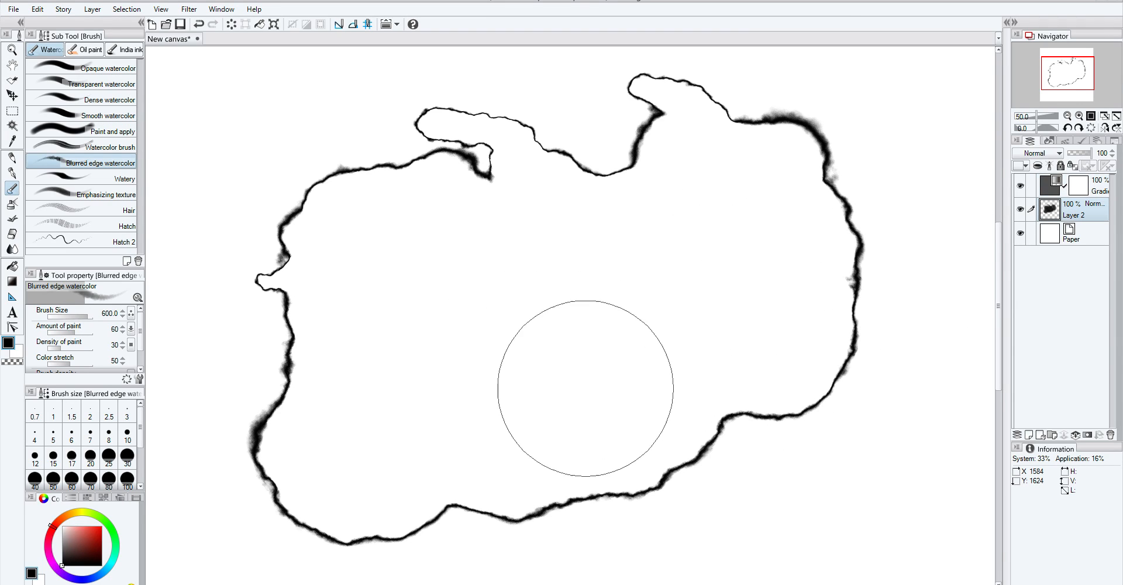
Try cutting into the shape's right edge with the Hard eraser at size 70, and undo the stroke
{"action": "left_click", "coordinate": [12, 235]}
{"action": "left_click", "coordinate": [112, 71]}
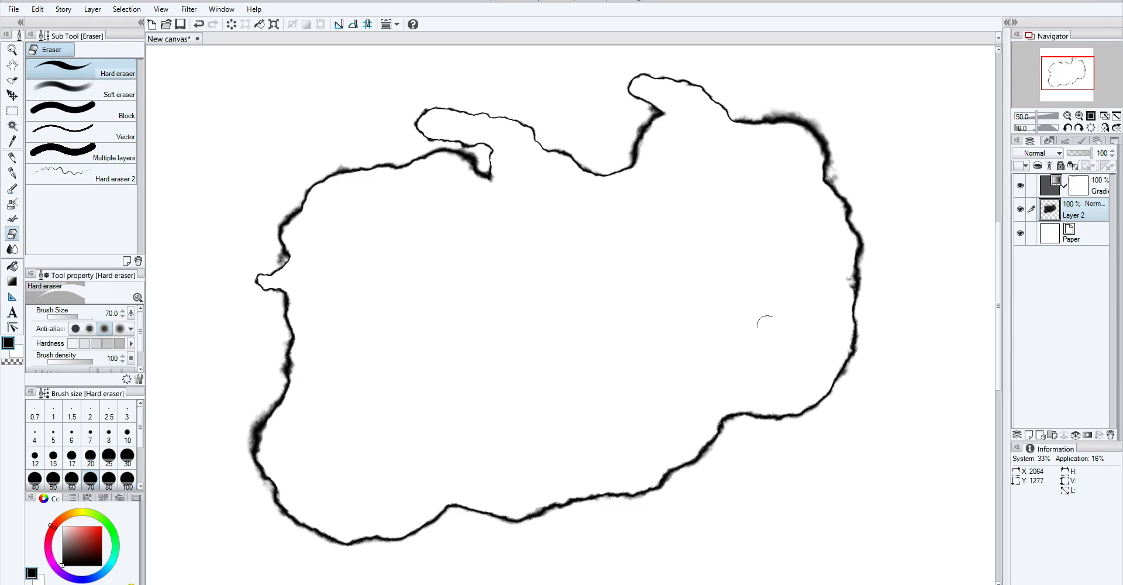
{"action": "left_click_drag", "start_coordinate": [874, 283], "coordinate": [742, 285]}
{"action": "key", "text": "ctrl+z"}
Try erasing thin strokes inward from the shape's right edge with the Soft eraser at size 17
{"action": "left_click", "coordinate": [117, 91]}
{"action": "left_click_drag", "start_coordinate": [850, 275], "coordinate": [575, 340]}
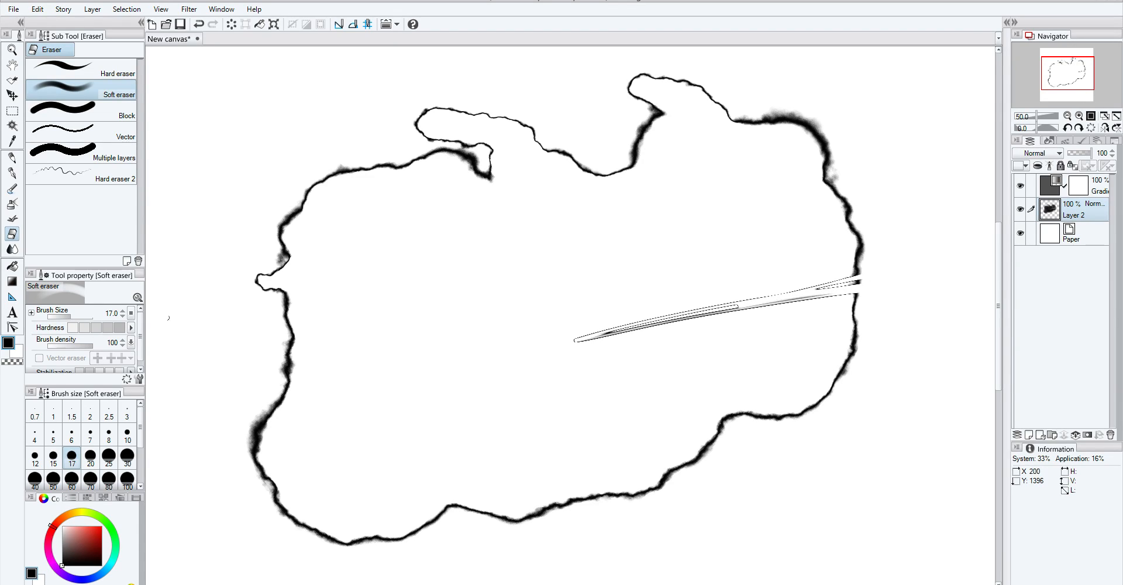
{"action": "key", "text": "ctrl+z"}
{"action": "left_click_drag", "start_coordinate": [883, 276], "coordinate": [708, 306]}
{"action": "left_click_drag", "start_coordinate": [878, 269], "coordinate": [796, 290]}
Undo the thin strokes, set the Soft eraser to size 60 and erase along the shape's right and lower-right edges
{"action": "key", "text": "bracketright"}
{"action": "key", "text": "bracketright"}
{"action": "key", "text": "bracketright"}
{"action": "key", "text": "bracketright"}
{"action": "key", "text": "bracketright"}
{"action": "key", "text": "bracketright"}
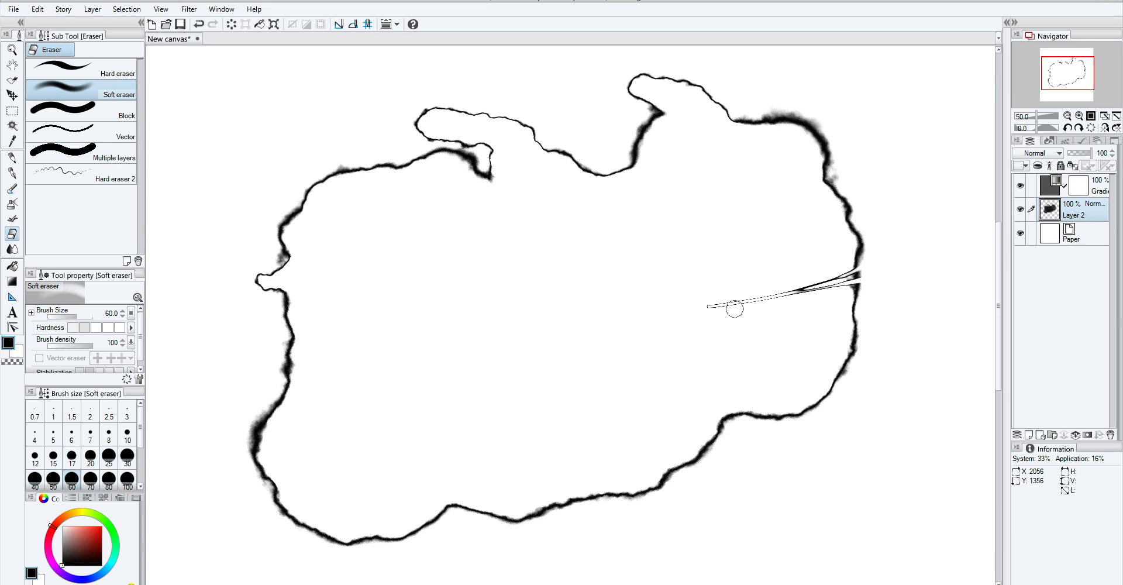
{"action": "key", "text": "ctrl+z"}
{"action": "left_click", "coordinate": [850, 280]}
{"action": "mouse_move", "coordinate": [850, 280]}
{"action": "left_mouse_down"}
{"action": "mouse_move", "coordinate": [849, 310]}
{"action": "mouse_move", "coordinate": [857, 235]}
{"action": "mouse_move", "coordinate": [836, 218]}
{"action": "mouse_move", "coordinate": [844, 237]}
{"action": "mouse_move", "coordinate": [832, 180]}
{"action": "mouse_move", "coordinate": [835, 212]}
{"action": "left_mouse_up"}
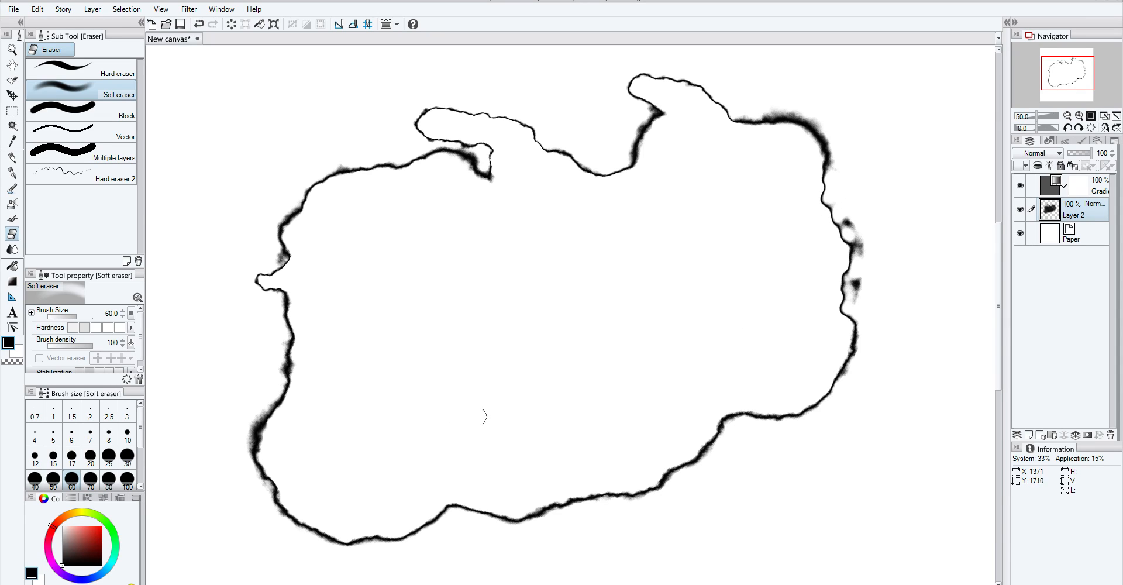
{"action": "mouse_move", "coordinate": [773, 386]}
{"action": "left_mouse_down"}
{"action": "mouse_move", "coordinate": [812, 404]}
{"action": "mouse_move", "coordinate": [813, 387]}
{"action": "mouse_move", "coordinate": [726, 421]}
{"action": "mouse_move", "coordinate": [705, 384]}
{"action": "mouse_move", "coordinate": [711, 403]}
{"action": "mouse_move", "coordinate": [691, 455]}
{"action": "left_mouse_up"}
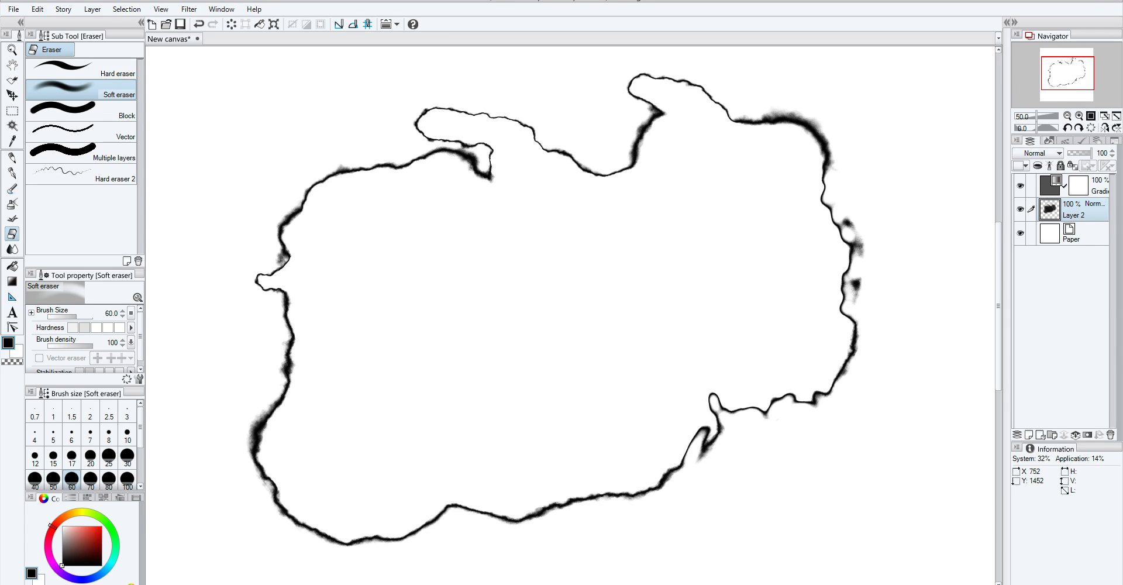
Spray along the shape's right edge with the Blurred spray airbrush, raising its particle size to 262.3
{"action": "left_click", "coordinate": [12, 203]}
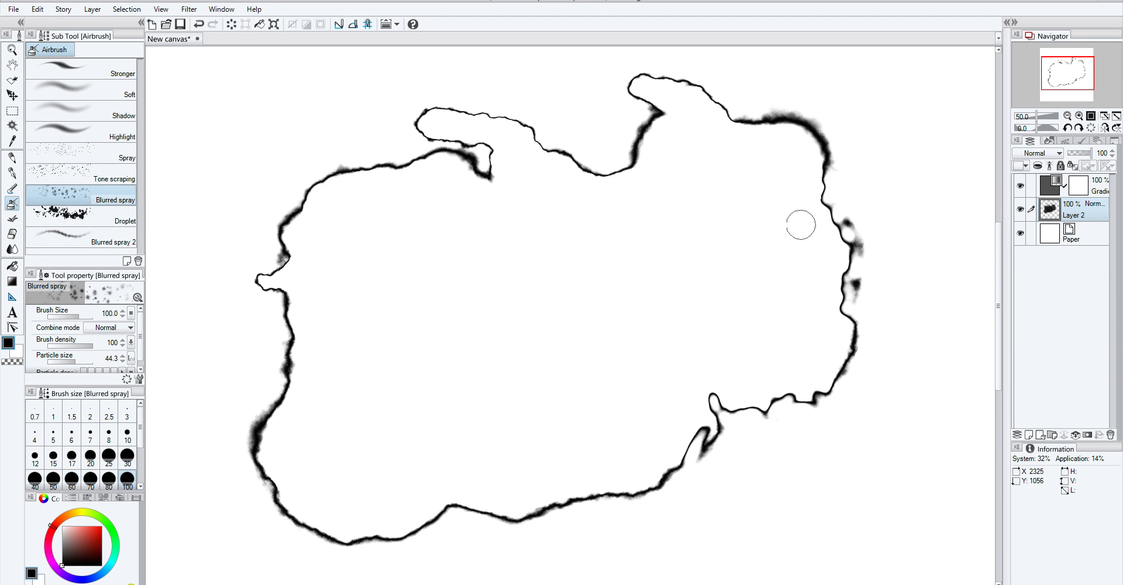
{"action": "mouse_move", "coordinate": [825, 178]}
{"action": "left_mouse_down"}
{"action": "mouse_move", "coordinate": [846, 301]}
{"action": "mouse_move", "coordinate": [849, 287]}
{"action": "mouse_move", "coordinate": [834, 307]}
{"action": "left_mouse_up"}
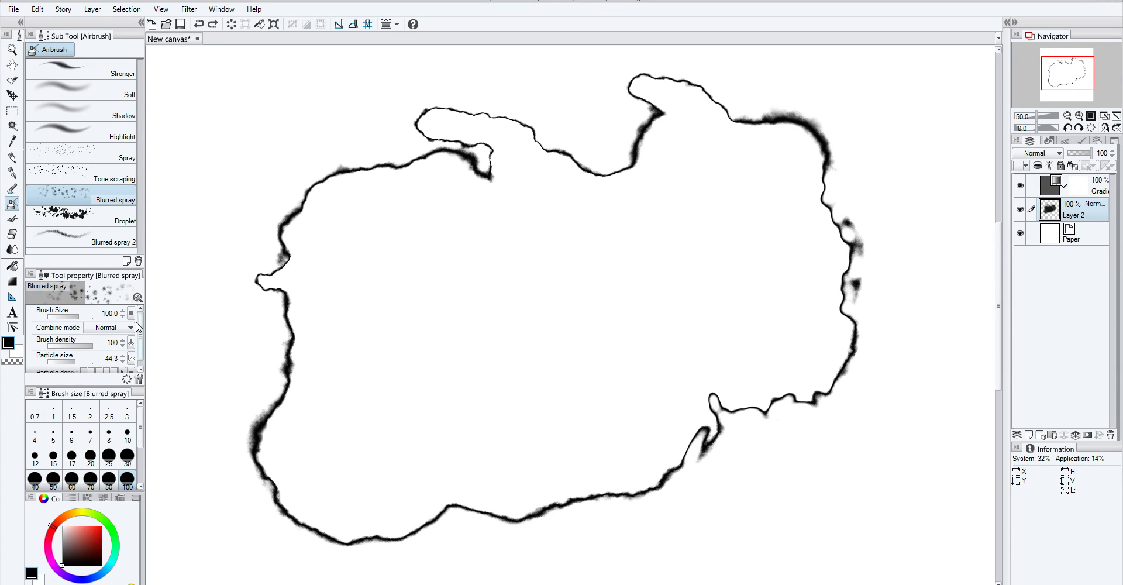
{"action": "left_click_drag", "start_coordinate": [77, 362], "coordinate": [86, 365]}
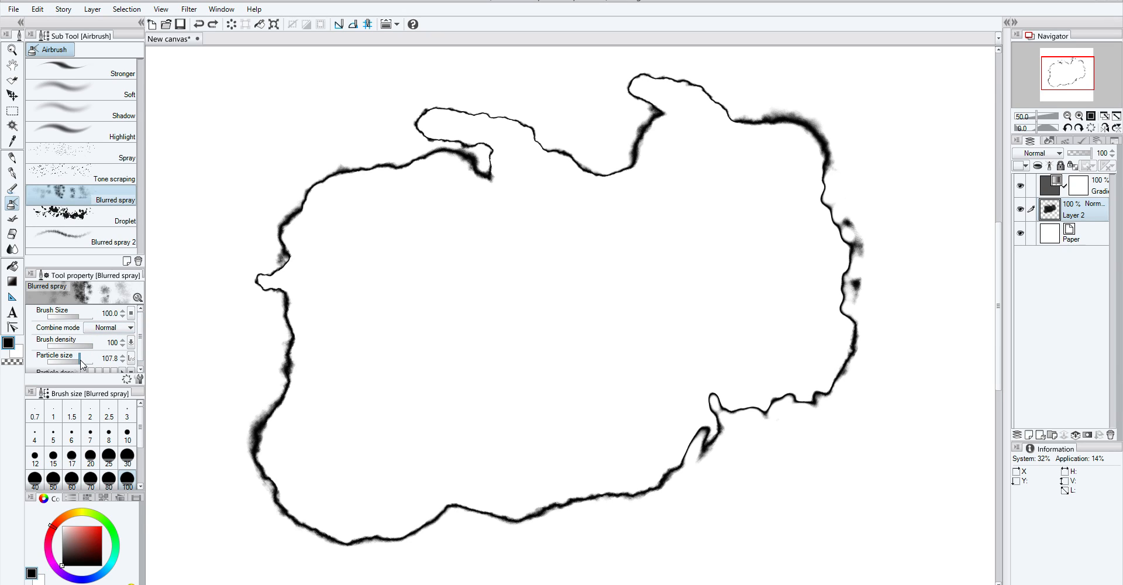
{"action": "mouse_move", "coordinate": [814, 186]}
{"action": "left_mouse_down"}
{"action": "mouse_move", "coordinate": [814, 290]}
{"action": "mouse_move", "coordinate": [822, 251]}
{"action": "mouse_move", "coordinate": [830, 319]}
{"action": "mouse_move", "coordinate": [792, 372]}
{"action": "mouse_move", "coordinate": [830, 349]}
{"action": "left_mouse_up"}
Reduce the Blurred spray to size 50 and spray a speckled ring just outside the shape's lower-right corner
{"action": "key", "text": "bracketleft"}
{"action": "key", "text": "bracketleft"}
{"action": "key", "text": "bracketleft"}
{"action": "key", "text": "bracketleft"}
{"action": "mouse_move", "coordinate": [872, 386]}
{"action": "left_mouse_down"}
{"action": "mouse_move", "coordinate": [890, 410]}
{"action": "mouse_move", "coordinate": [845, 448]}
{"action": "left_mouse_up"}
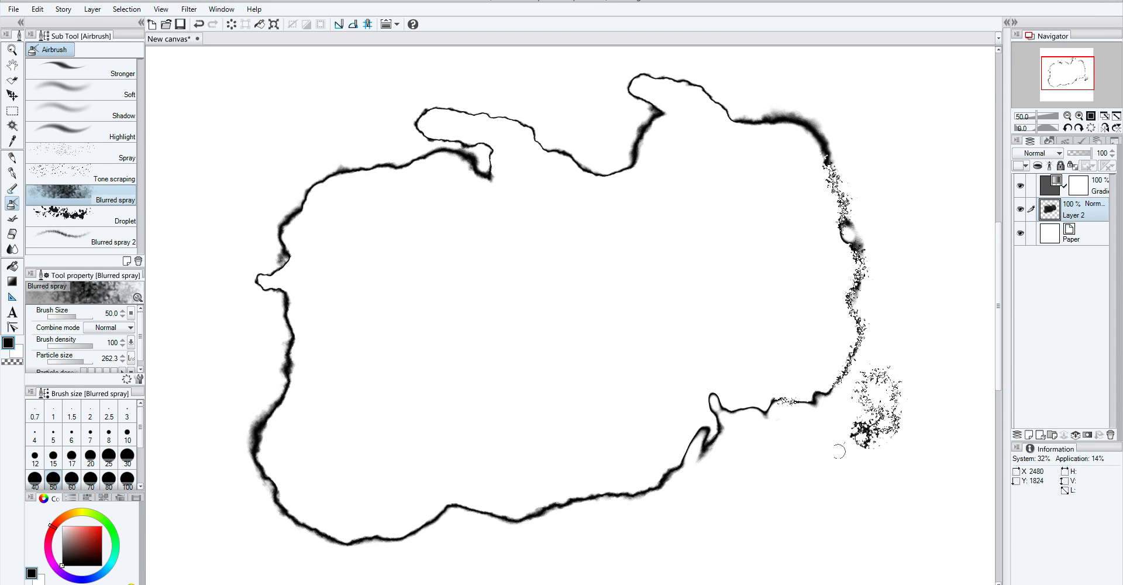
{"action": "mouse_move", "coordinate": [881, 382]}
{"action": "left_mouse_down"}
{"action": "mouse_move", "coordinate": [864, 366]}
{"action": "mouse_move", "coordinate": [899, 389]}
{"action": "mouse_move", "coordinate": [878, 426]}
{"action": "left_mouse_up"}
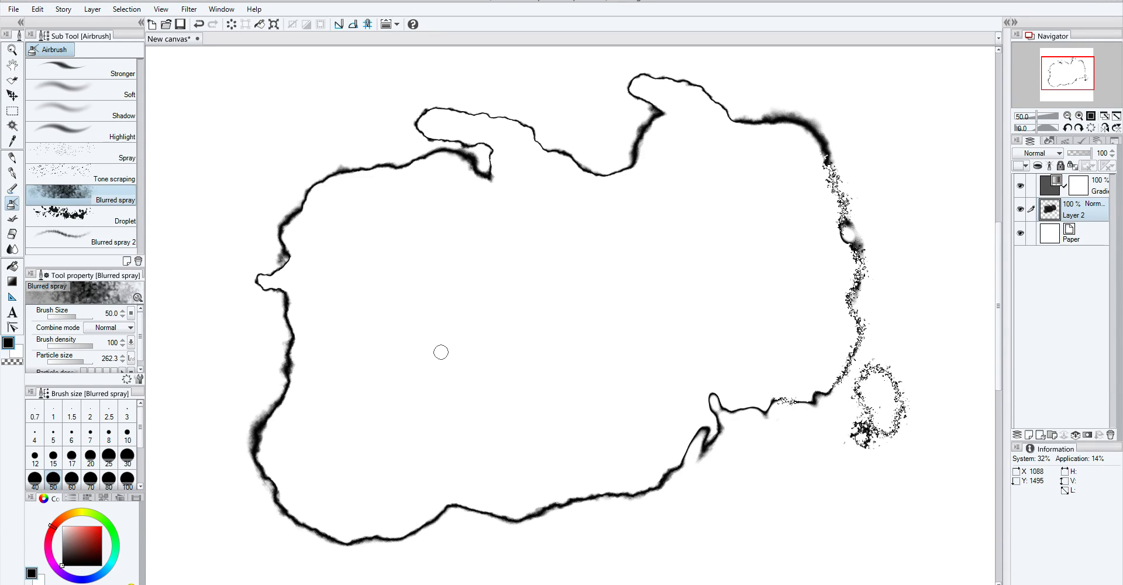
Undo all the spray strokes on and around the shape's right edge
{"action": "key", "text": "ctrl+z"}
{"action": "key", "text": "ctrl+z"}
{"action": "key", "text": "ctrl+z"}
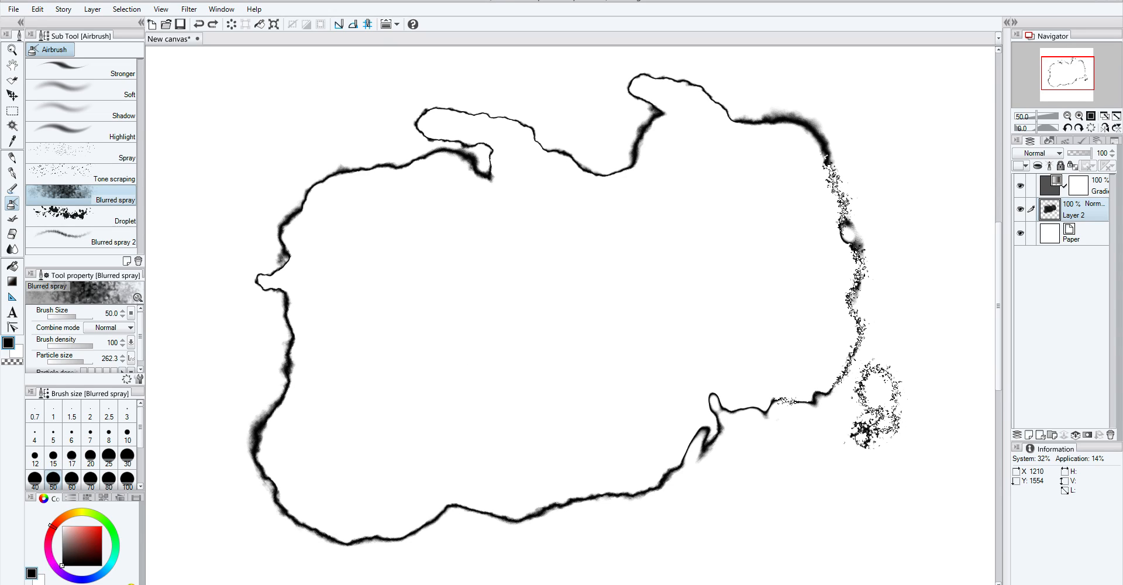
{"action": "key", "text": "ctrl+z"}
{"action": "key", "text": "ctrl+z"}
{"action": "key", "text": "ctrl+z"}
{"action": "key", "text": "ctrl+z"}
{"action": "key", "text": "ctrl+z"}
{"action": "key", "text": "ctrl+z"}
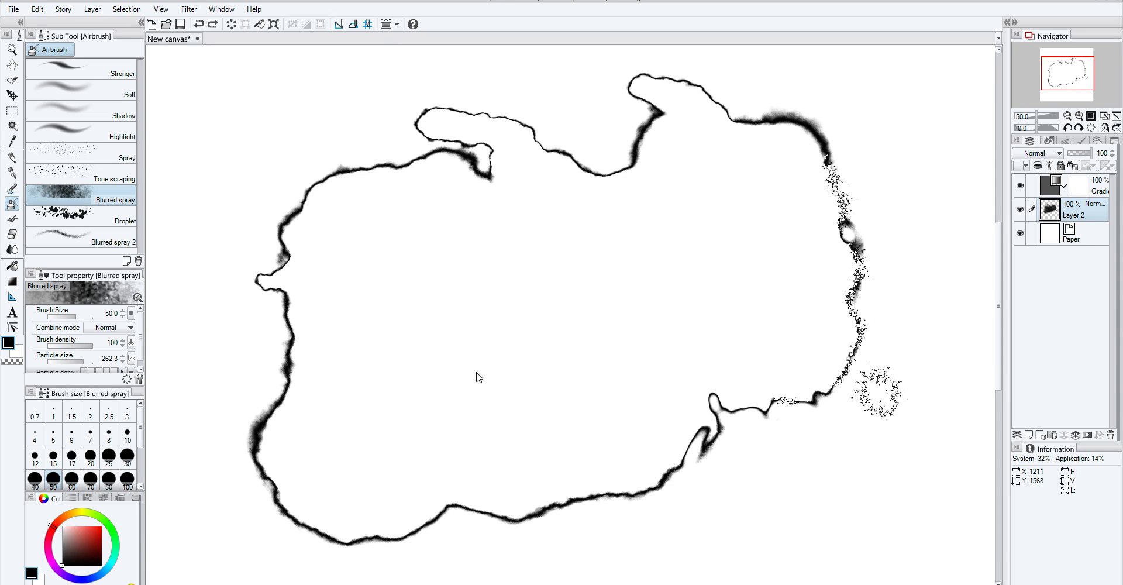
{"action": "key", "text": "ctrl+z"}
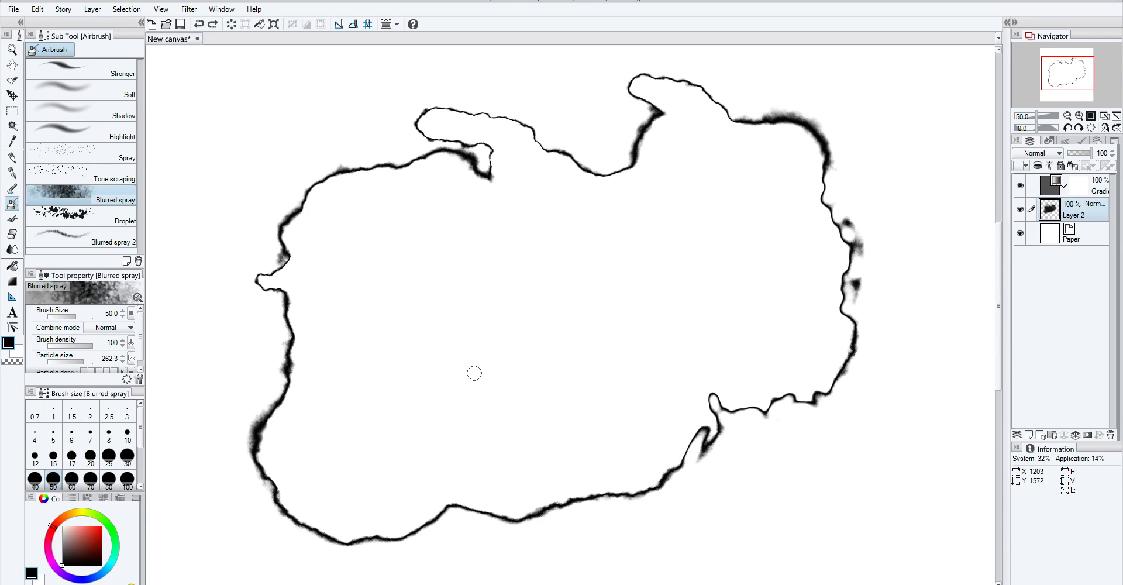
Erase small notches into the shape's upper-right edge with the Soft eraser, undoing the first stroke, and reduce the eraser to size 25
{"action": "left_click", "coordinate": [16, 234]}
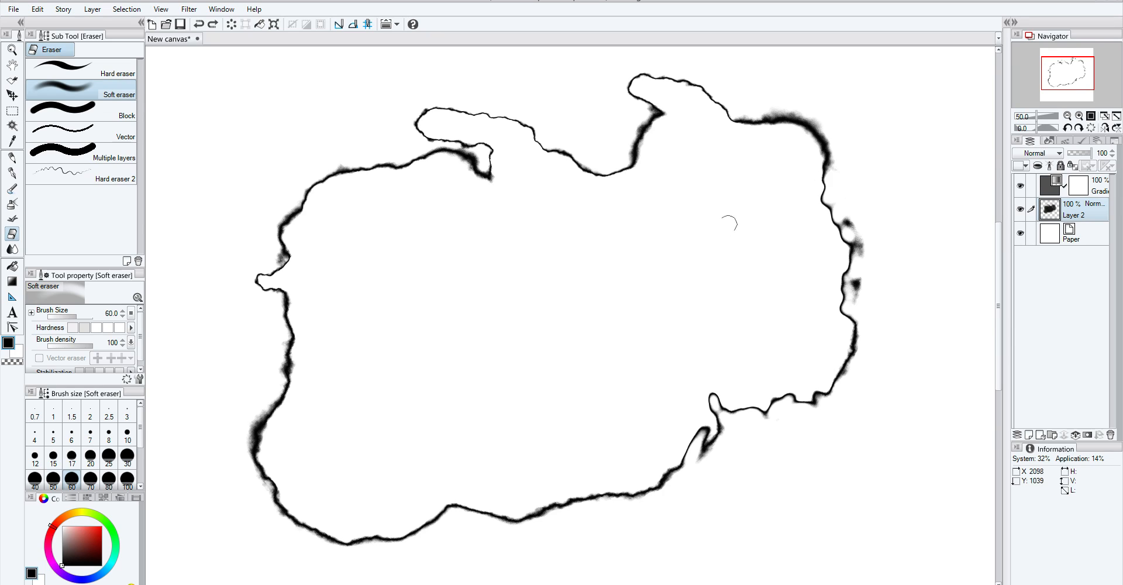
{"action": "left_click_drag", "start_coordinate": [790, 206], "coordinate": [867, 171]}
{"action": "key", "text": "ctrl+z"}
{"action": "mouse_move", "coordinate": [828, 151]}
{"action": "left_mouse_down"}
{"action": "mouse_move", "coordinate": [803, 130]}
{"action": "mouse_move", "coordinate": [788, 141]}
{"action": "left_mouse_up"}
{"action": "key", "text": "bracketleft"}
{"action": "key", "text": "bracketleft"}
{"action": "key", "text": "bracketleft"}
{"action": "key", "text": "bracketleft"}
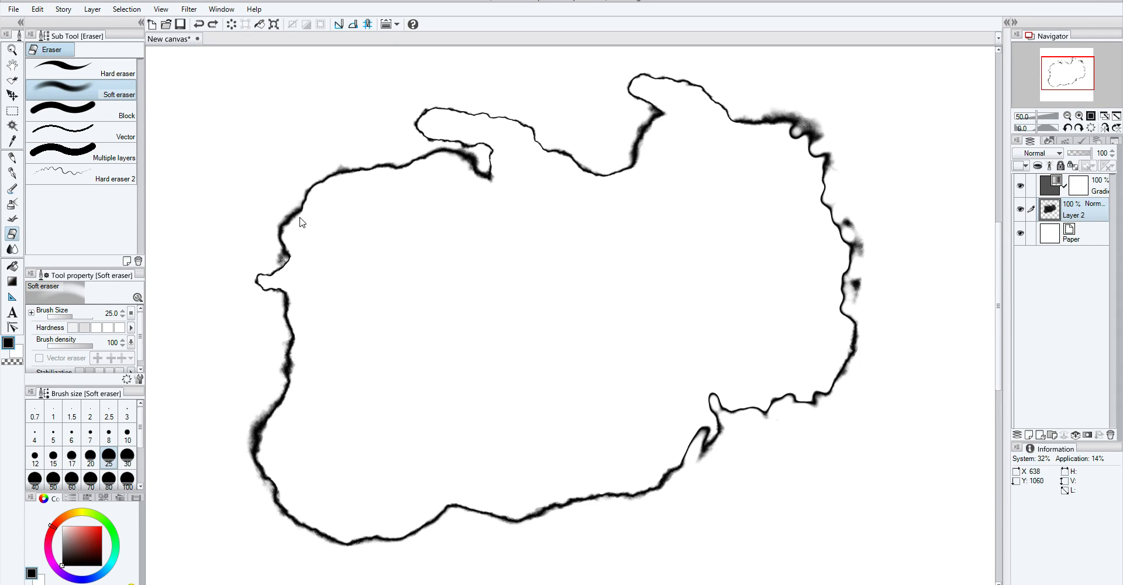
Duplicate the Soft eraser sub tool and open the detailed settings of the copy
{"action": "left_click_drag", "start_coordinate": [81, 91], "coordinate": [128, 260]}
{"action": "left_click", "coordinate": [688, 255]}
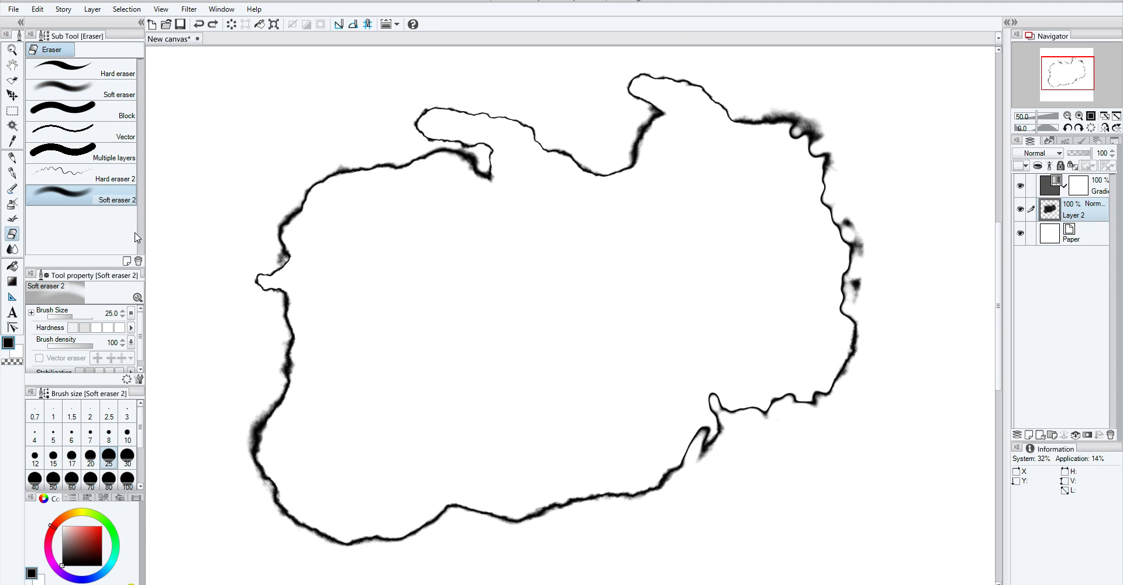
{"action": "left_click", "coordinate": [139, 379]}
{"action": "left_click_drag", "start_coordinate": [381, 185], "coordinate": [261, 121]}
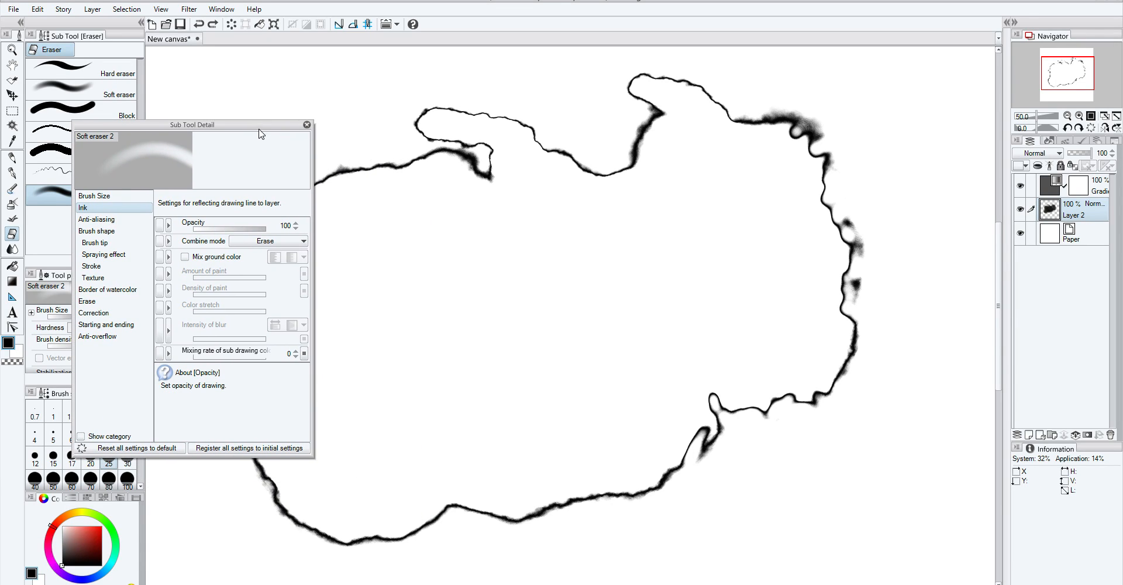
Set the anti-aliasing of Soft eraser 2 to the second of its four levels, try it on the upper-right edge and undo the strokes
{"action": "left_click_drag", "start_coordinate": [247, 137], "coordinate": [211, 151]}
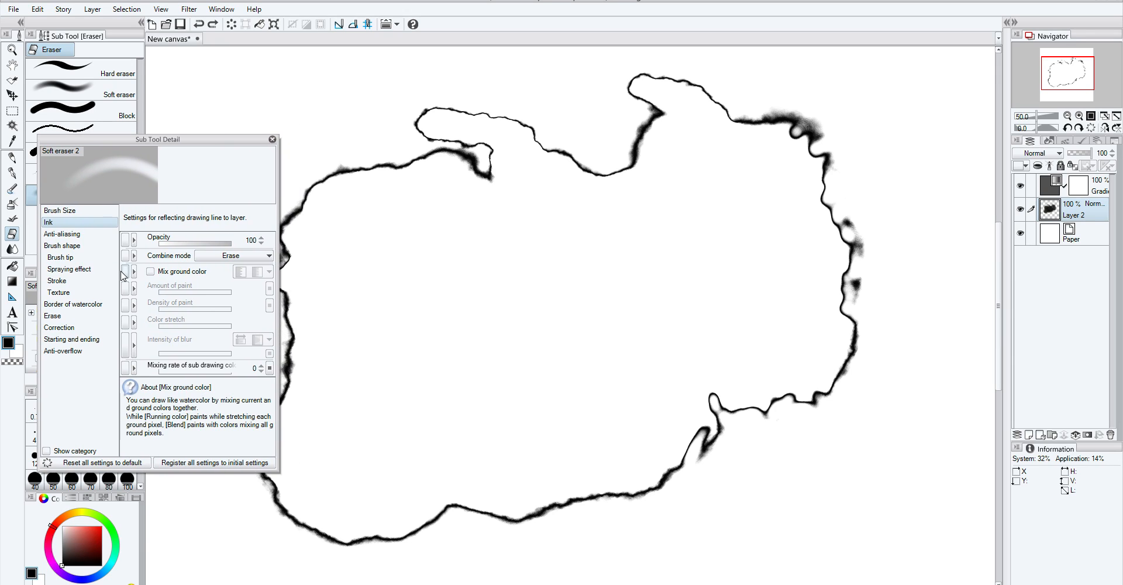
{"action": "left_click", "coordinate": [91, 236]}
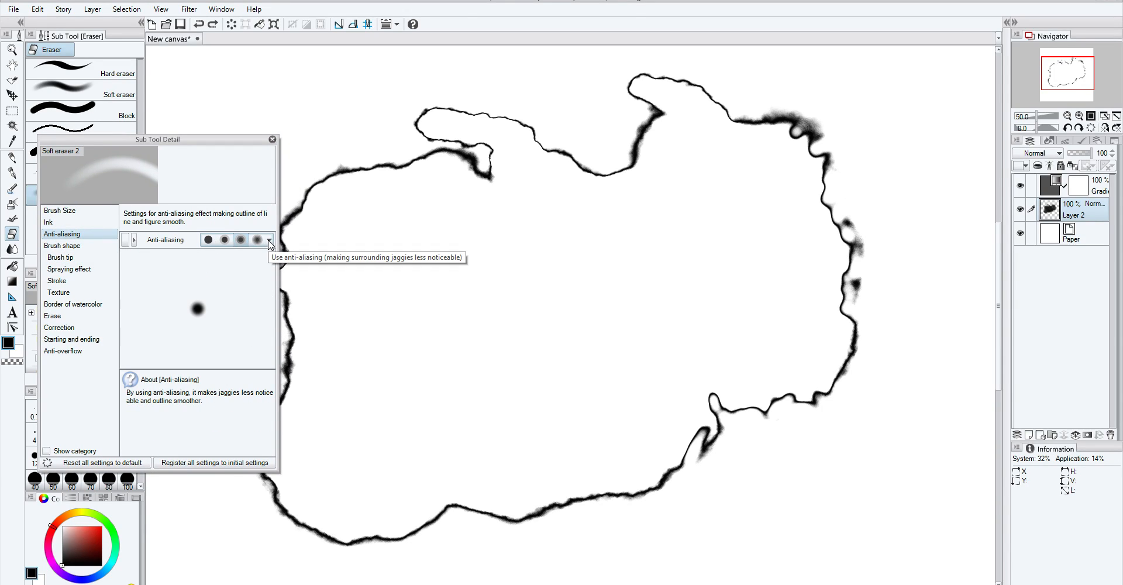
{"action": "left_click", "coordinate": [224, 240]}
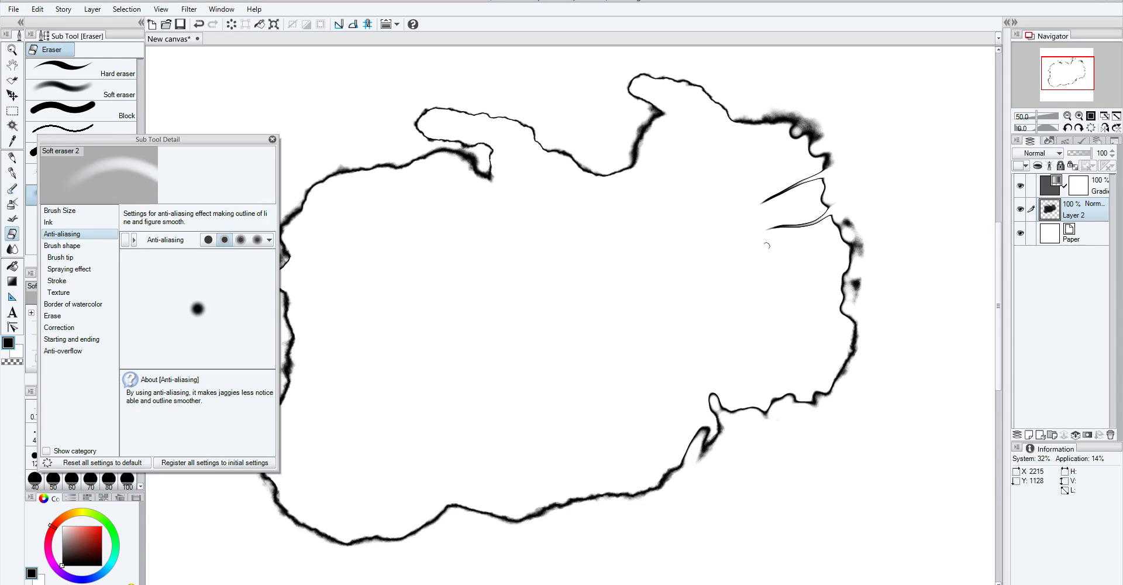
{"action": "key", "text": "ctrl+z"}
{"action": "key", "text": "ctrl+z"}
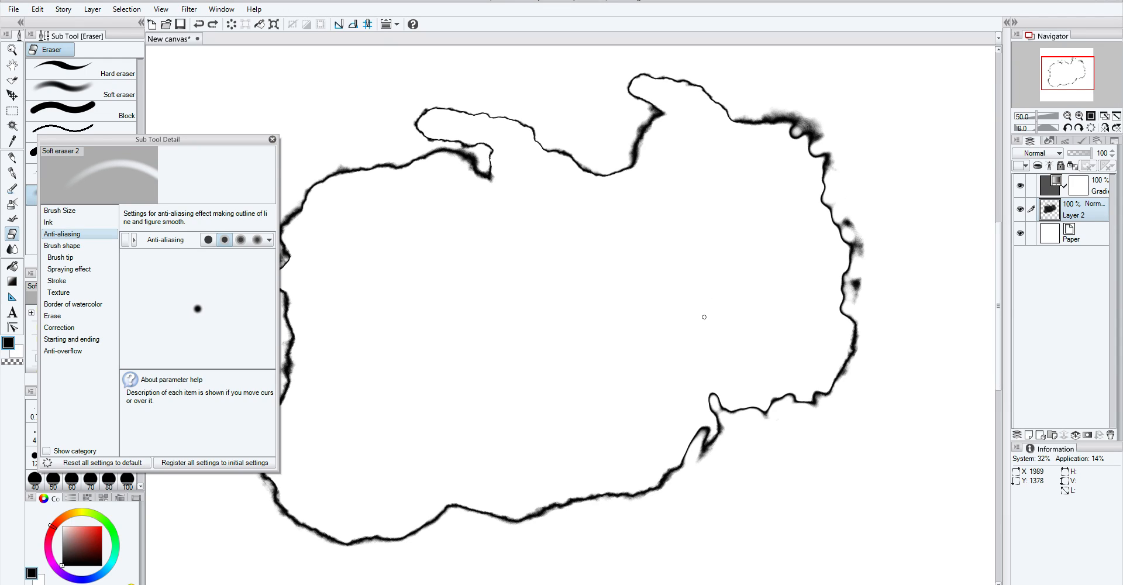
Erase thin, branching pointed cracks into the shape's lower-right edge with Soft eraser 2, undoing unwanted strokes
{"action": "left_click_drag", "start_coordinate": [710, 377], "coordinate": [727, 417]}
{"action": "key", "text": "ctrl+z"}
{"action": "key", "text": "ctrl+z"}
{"action": "key", "text": "ctrl+z"}
{"action": "key", "text": "ctrl+z"}
{"action": "key", "text": "ctrl+z"}
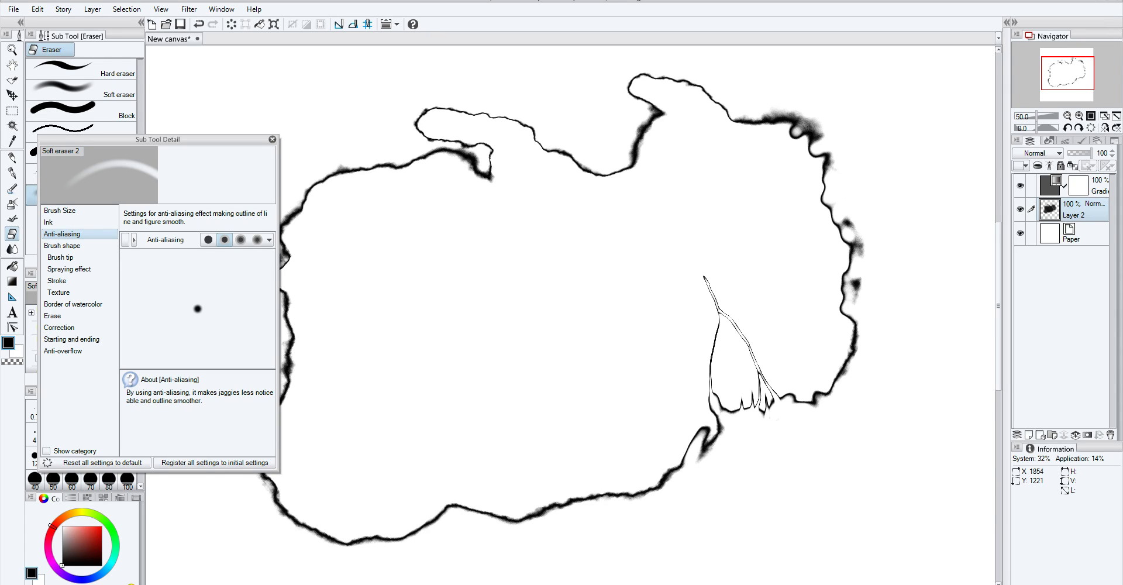
Duplicate Soft eraser 2 as Soft eraser 3 and enable the spraying effect on the copy
{"action": "left_click", "coordinate": [272, 140]}
{"action": "mouse_move", "coordinate": [98, 197]}
{"action": "left_mouse_down"}
{"action": "mouse_move", "coordinate": [147, 252]}
{"action": "mouse_move", "coordinate": [127, 262]}
{"action": "left_mouse_up"}
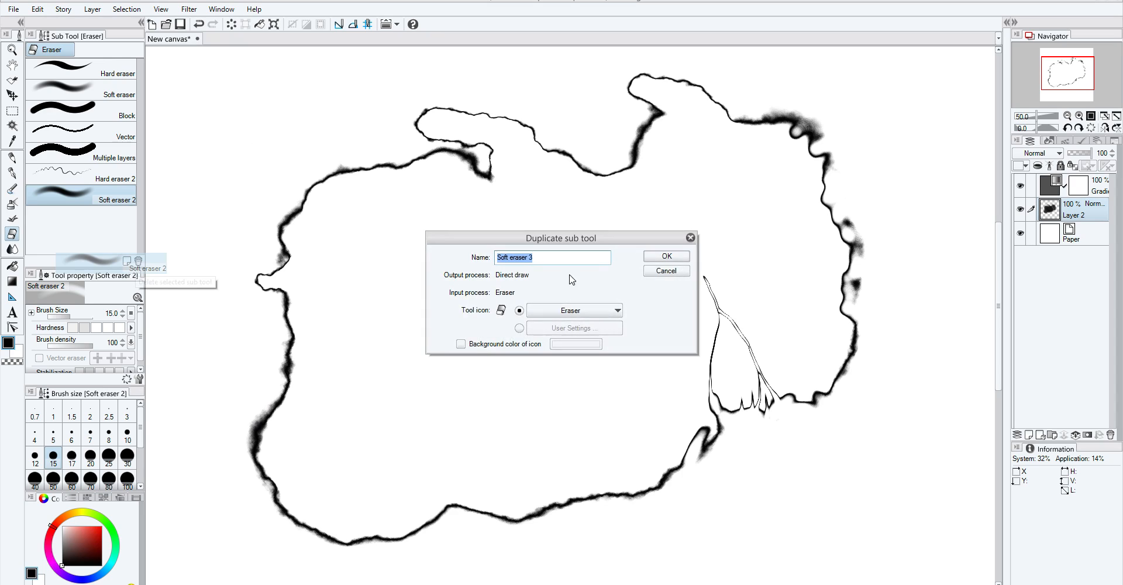
{"action": "left_click", "coordinate": [667, 256]}
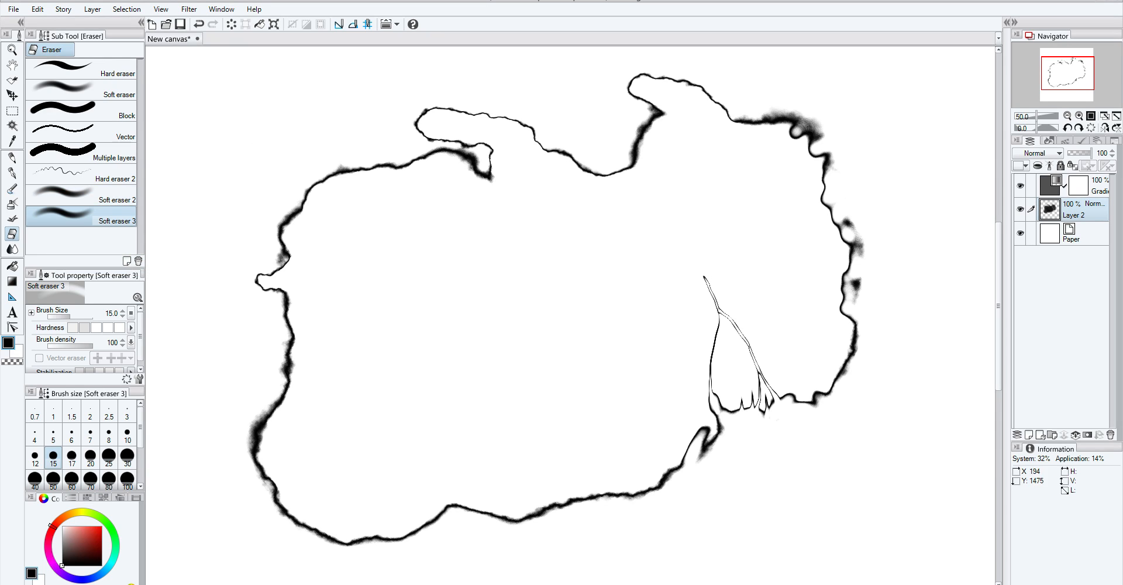
{"action": "left_click", "coordinate": [141, 379]}
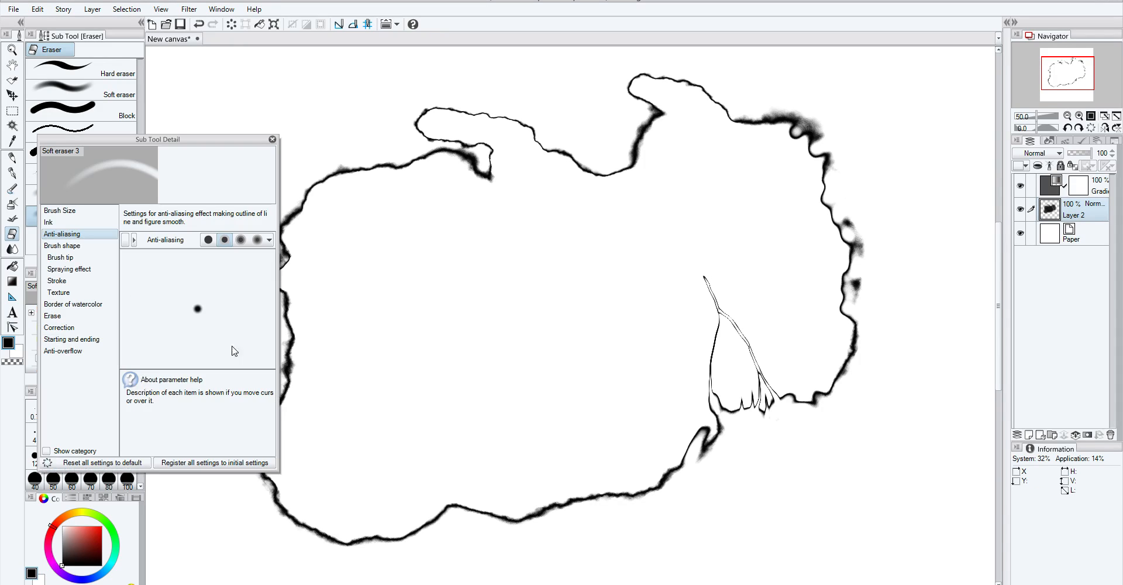
{"action": "left_click", "coordinate": [84, 269]}
{"action": "left_click", "coordinate": [151, 239]}
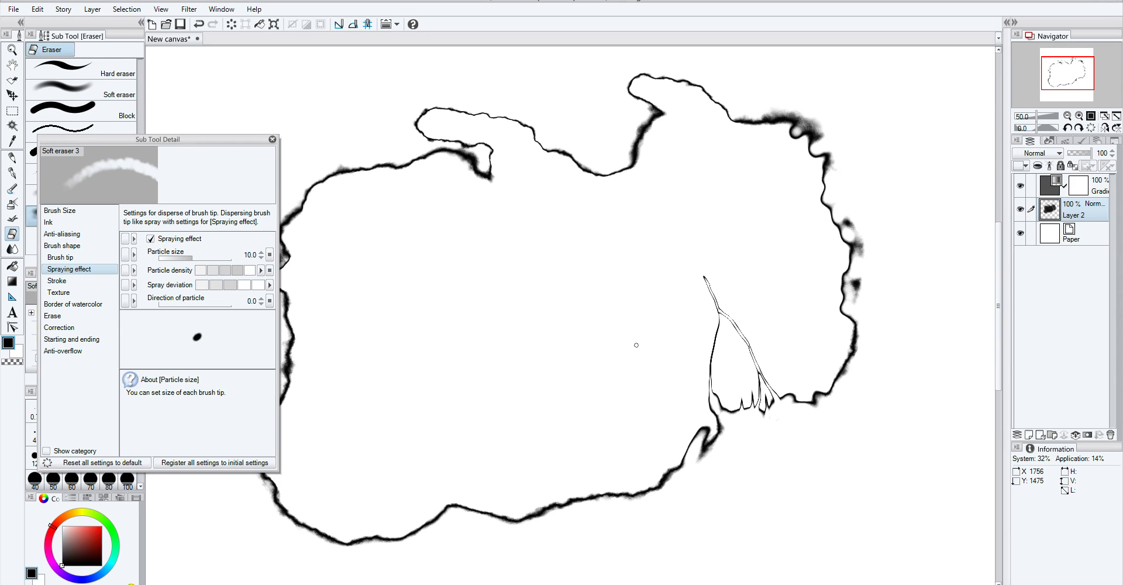
{"action": "key", "text": "ctrl+z"}
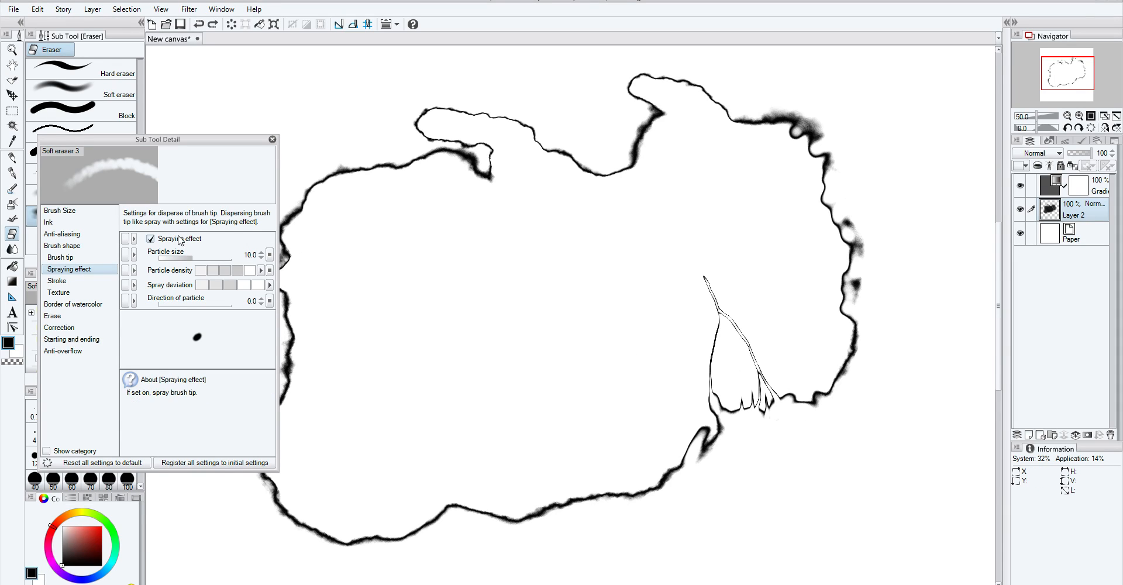
Set the anti-aliasing of Soft eraser 3 to its strongest level and the brush size to 50
{"action": "left_click", "coordinate": [62, 246]}
{"action": "left_click", "coordinate": [61, 234]}
{"action": "left_click", "coordinate": [257, 240]}
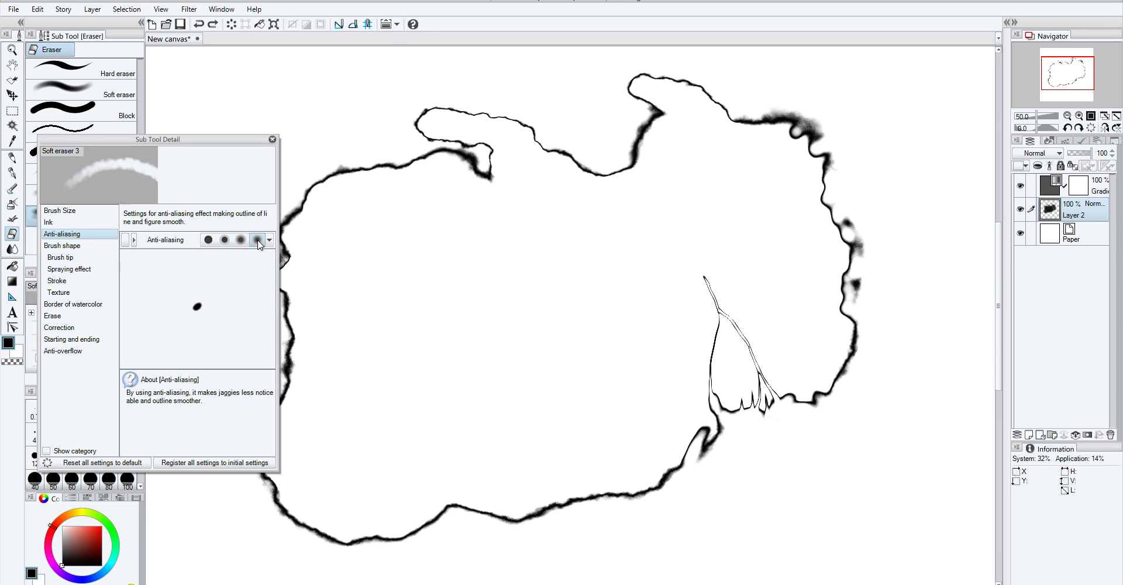
{"action": "key", "text": "ctrl+z"}
{"action": "left_click", "coordinate": [53, 480]}
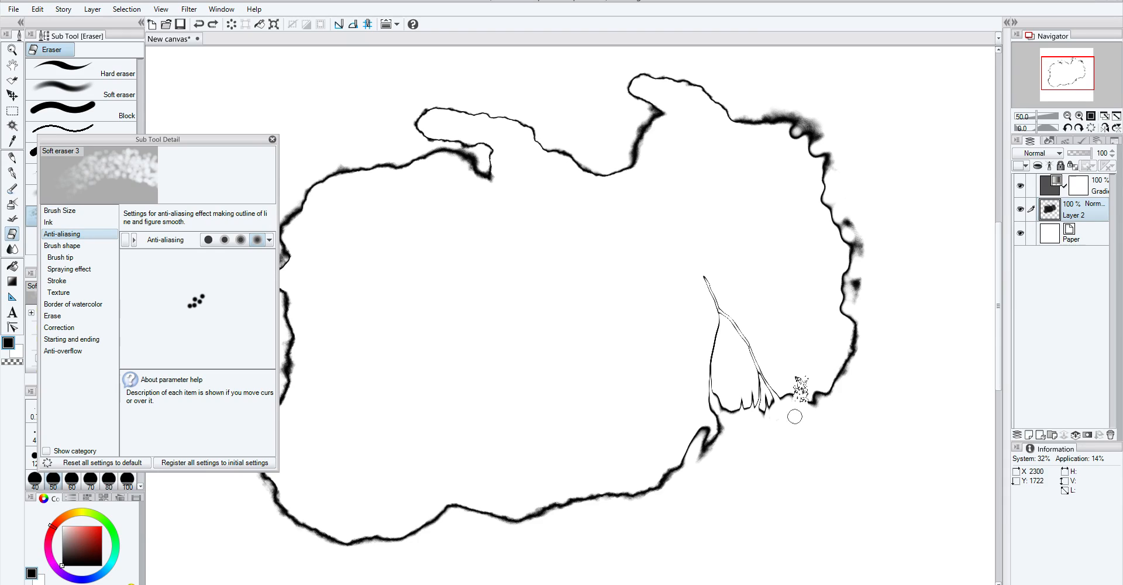
Set the spraying particle size of Soft eraser 3 to 23.7 and make that setting available in the tool's properties
{"action": "left_click", "coordinate": [87, 285]}
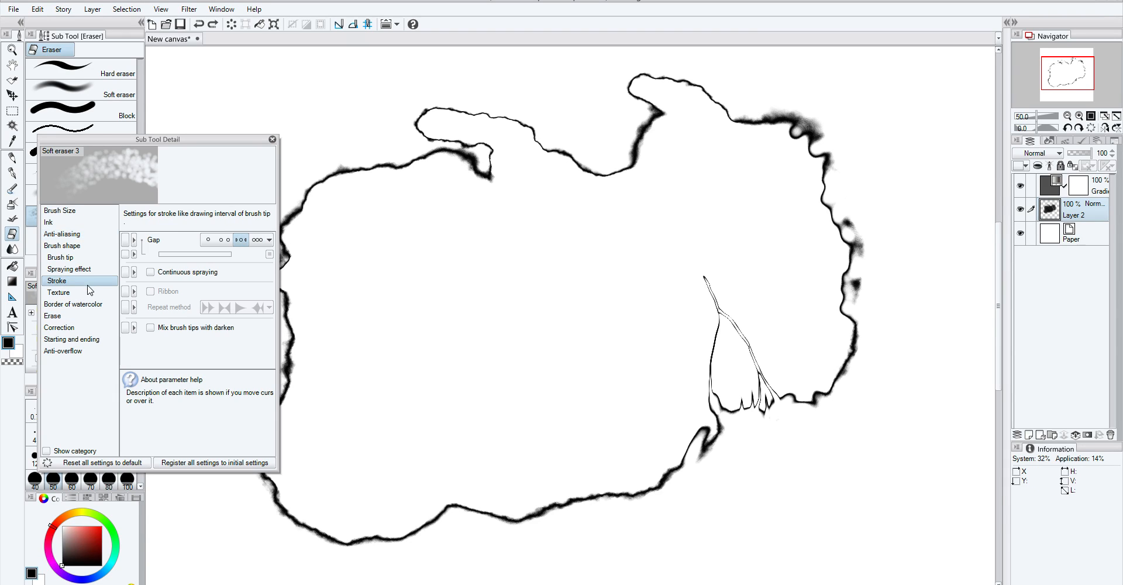
{"action": "left_click", "coordinate": [69, 269]}
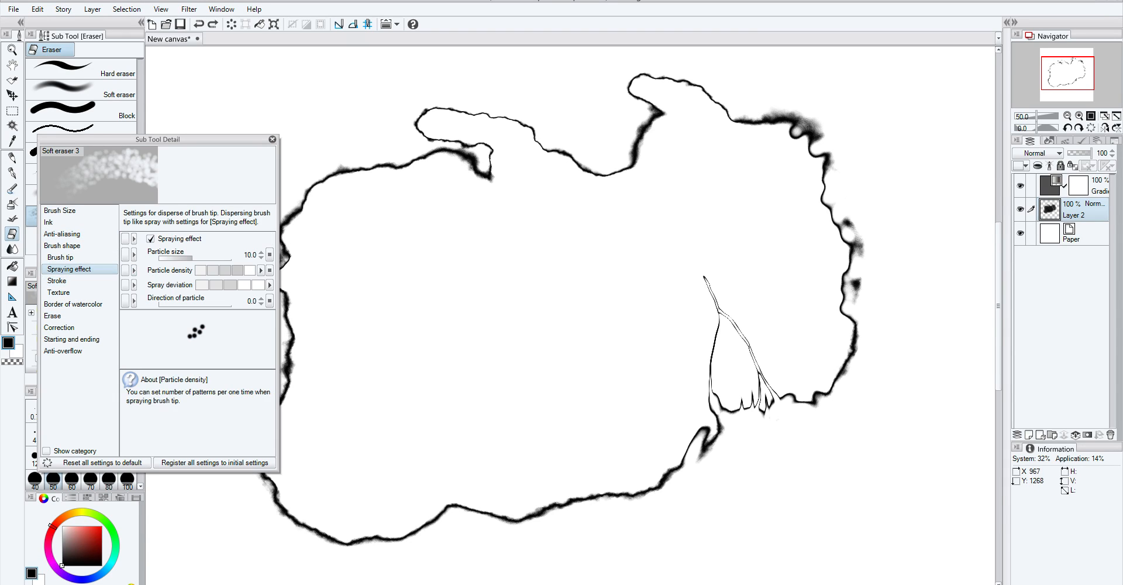
{"action": "left_click_drag", "start_coordinate": [191, 257], "coordinate": [200, 257]}
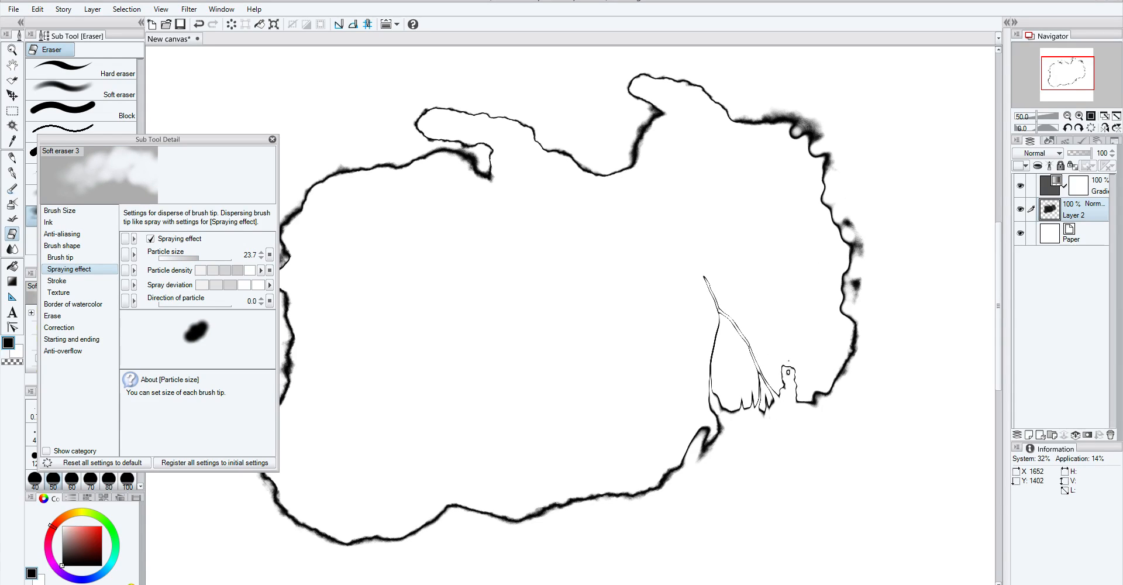
{"action": "left_click", "coordinate": [125, 254]}
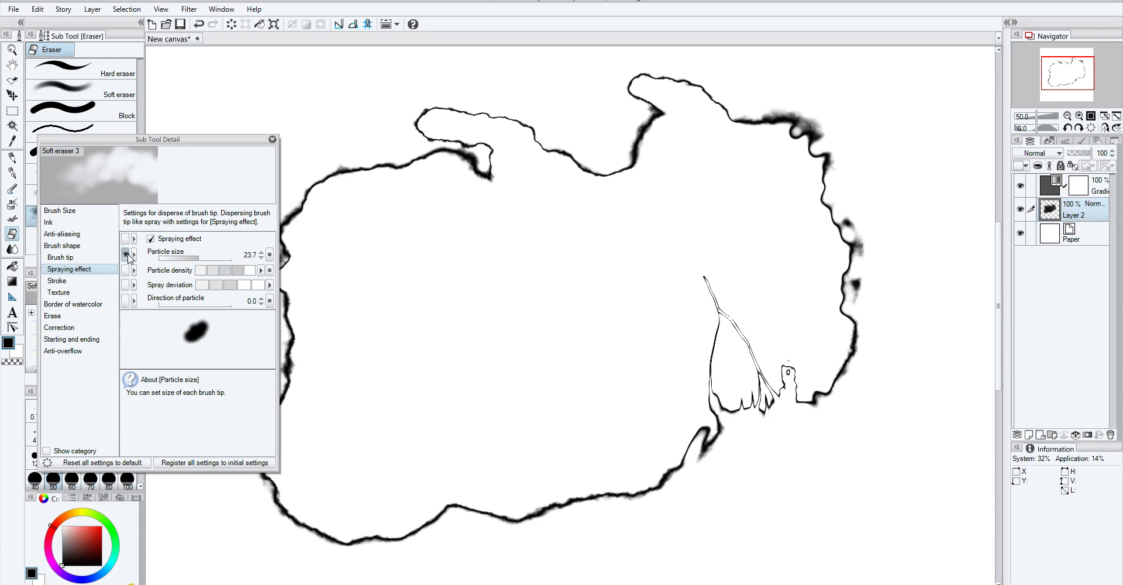
{"action": "left_click_drag", "start_coordinate": [197, 139], "coordinate": [296, 116]}
{"action": "left_click", "coordinate": [224, 232]}
{"action": "left_click", "coordinate": [224, 232]}
{"action": "left_click", "coordinate": [224, 232]}
{"action": "left_click", "coordinate": [224, 232]}
{"action": "left_click", "coordinate": [224, 233]}
{"action": "left_click", "coordinate": [224, 233]}
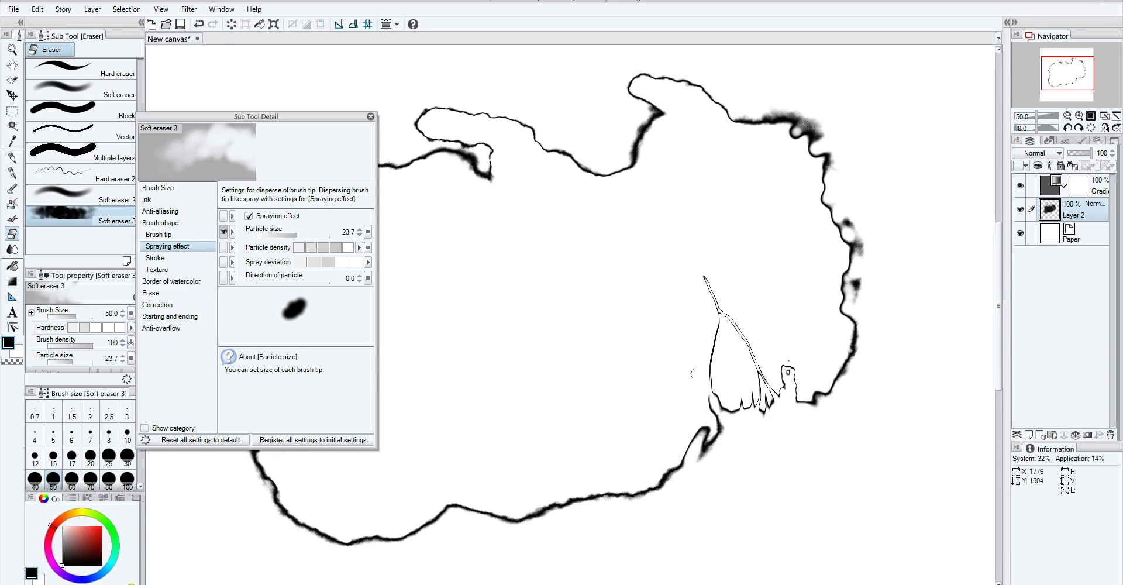
Roughen the shape's lower-right edge with Soft eraser 3, raising the spray deviation to its highest level for the second pass
{"action": "mouse_move", "coordinate": [811, 373]}
{"action": "left_mouse_down"}
{"action": "mouse_move", "coordinate": [809, 393]}
{"action": "mouse_move", "coordinate": [822, 400]}
{"action": "mouse_move", "coordinate": [842, 358]}
{"action": "mouse_move", "coordinate": [819, 384]}
{"action": "mouse_move", "coordinate": [850, 353]}
{"action": "mouse_move", "coordinate": [837, 287]}
{"action": "mouse_move", "coordinate": [853, 249]}
{"action": "left_mouse_up"}
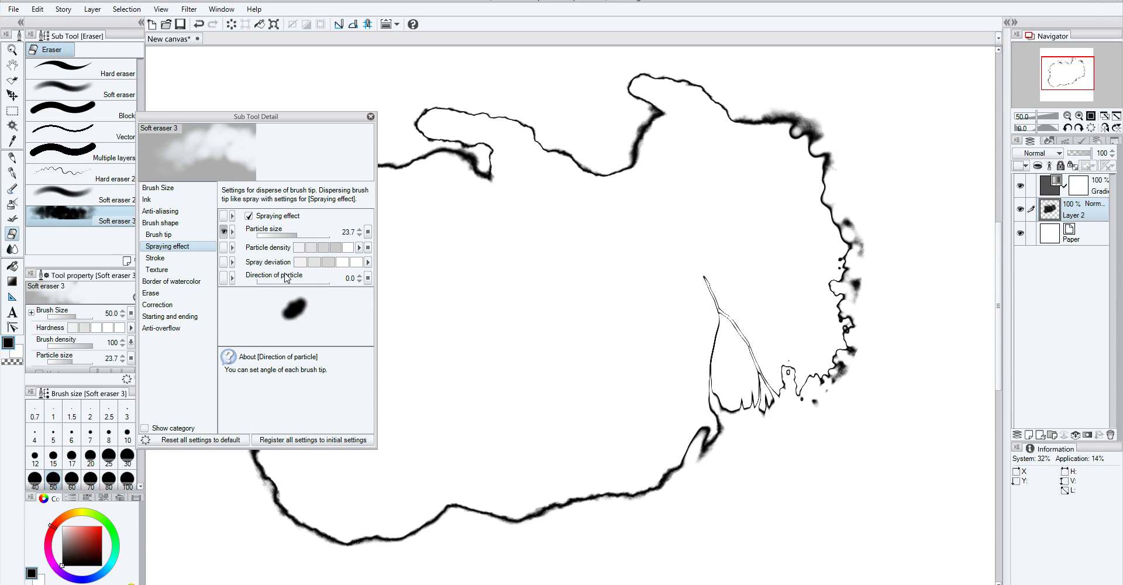
{"action": "left_click", "coordinate": [353, 266]}
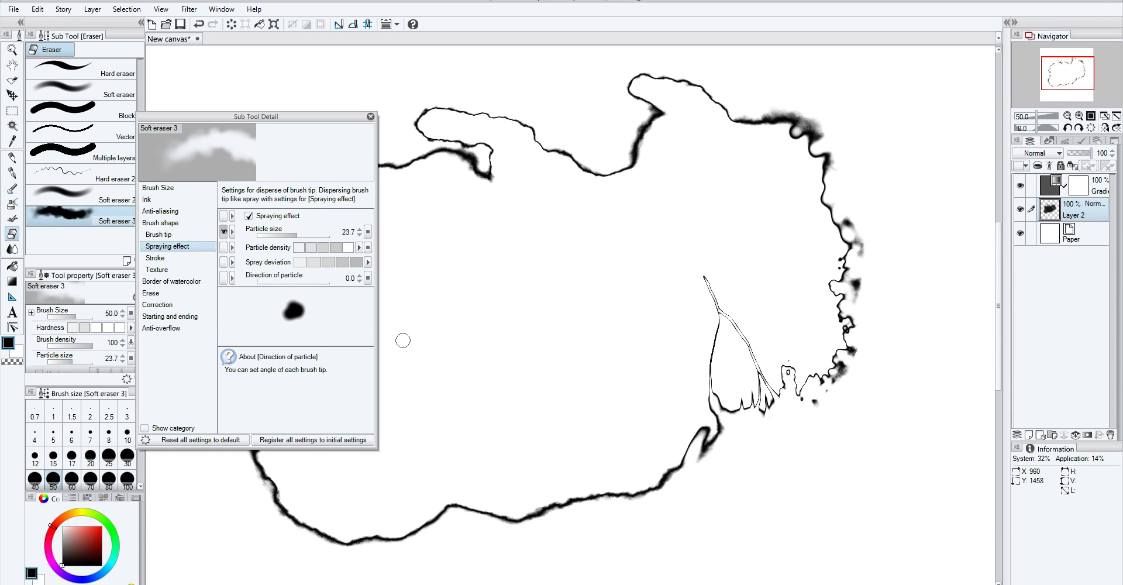
{"action": "mouse_move", "coordinate": [819, 283]}
{"action": "left_mouse_down"}
{"action": "mouse_move", "coordinate": [838, 308]}
{"action": "mouse_move", "coordinate": [824, 353]}
{"action": "left_mouse_up"}
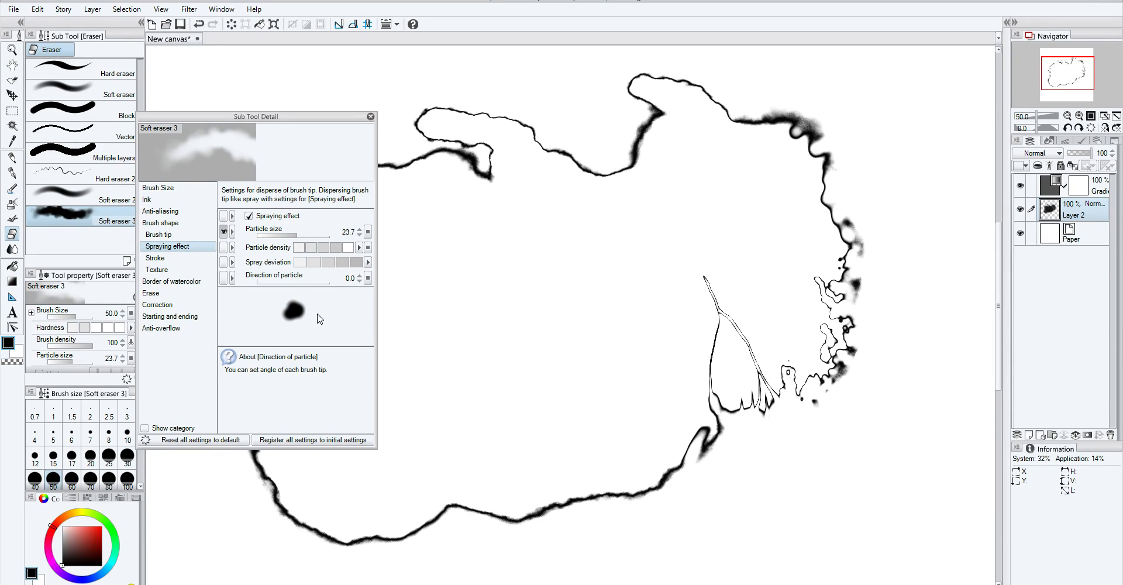
Reduce the spray deviation to its second level and erase ragged, scattered edges along the shape's right, upper-right and lower sides
{"action": "left_click", "coordinate": [327, 264]}
{"action": "mouse_move", "coordinate": [837, 332]}
{"action": "left_mouse_down"}
{"action": "mouse_move", "coordinate": [832, 311]}
{"action": "mouse_move", "coordinate": [831, 362]}
{"action": "left_mouse_up"}
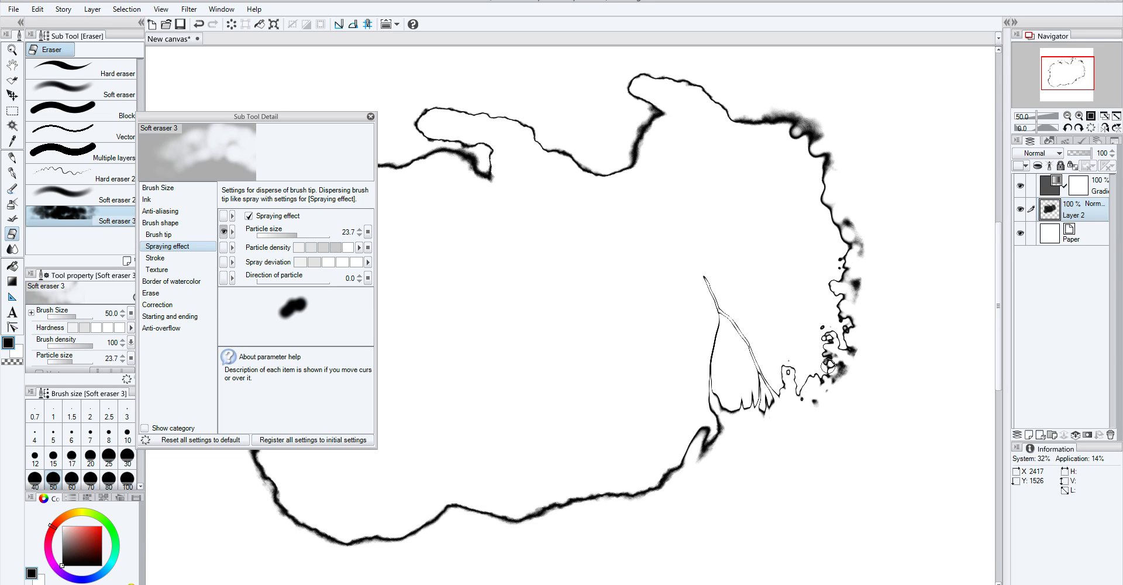
{"action": "mouse_move", "coordinate": [821, 242]}
{"action": "left_mouse_down"}
{"action": "mouse_move", "coordinate": [843, 230]}
{"action": "mouse_move", "coordinate": [830, 226]}
{"action": "mouse_move", "coordinate": [816, 161]}
{"action": "mouse_move", "coordinate": [806, 167]}
{"action": "mouse_move", "coordinate": [823, 158]}
{"action": "mouse_move", "coordinate": [790, 125]}
{"action": "mouse_move", "coordinate": [805, 123]}
{"action": "mouse_move", "coordinate": [765, 136]}
{"action": "mouse_move", "coordinate": [788, 124]}
{"action": "mouse_move", "coordinate": [823, 134]}
{"action": "mouse_move", "coordinate": [801, 118]}
{"action": "mouse_move", "coordinate": [759, 141]}
{"action": "mouse_move", "coordinate": [672, 76]}
{"action": "mouse_move", "coordinate": [670, 97]}
{"action": "mouse_move", "coordinate": [638, 82]}
{"action": "mouse_move", "coordinate": [644, 97]}
{"action": "mouse_move", "coordinate": [661, 94]}
{"action": "mouse_move", "coordinate": [655, 108]}
{"action": "mouse_move", "coordinate": [666, 111]}
{"action": "mouse_move", "coordinate": [644, 120]}
{"action": "mouse_move", "coordinate": [655, 129]}
{"action": "mouse_move", "coordinate": [698, 105]}
{"action": "mouse_move", "coordinate": [674, 127]}
{"action": "mouse_move", "coordinate": [676, 100]}
{"action": "mouse_move", "coordinate": [656, 90]}
{"action": "mouse_move", "coordinate": [673, 78]}
{"action": "mouse_move", "coordinate": [683, 95]}
{"action": "mouse_move", "coordinate": [658, 115]}
{"action": "mouse_move", "coordinate": [610, 91]}
{"action": "mouse_move", "coordinate": [675, 147]}
{"action": "left_mouse_up"}
{"action": "left_click_drag", "start_coordinate": [709, 294], "coordinate": [705, 289]}
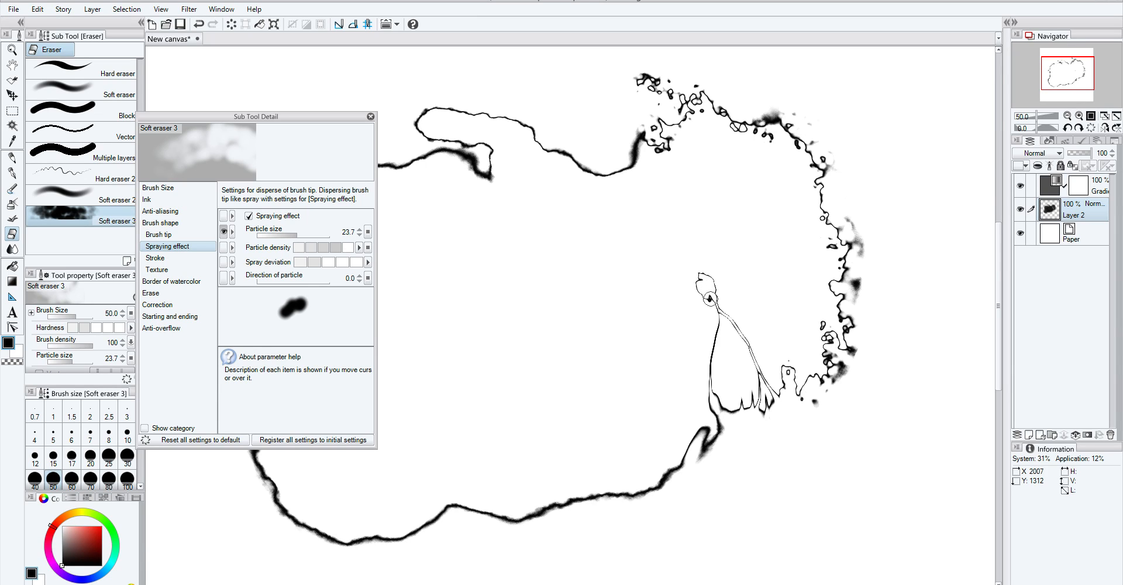
{"action": "mouse_move", "coordinate": [713, 399]}
{"action": "left_mouse_down"}
{"action": "mouse_move", "coordinate": [732, 430]}
{"action": "mouse_move", "coordinate": [719, 404]}
{"action": "mouse_move", "coordinate": [709, 423]}
{"action": "left_mouse_up"}
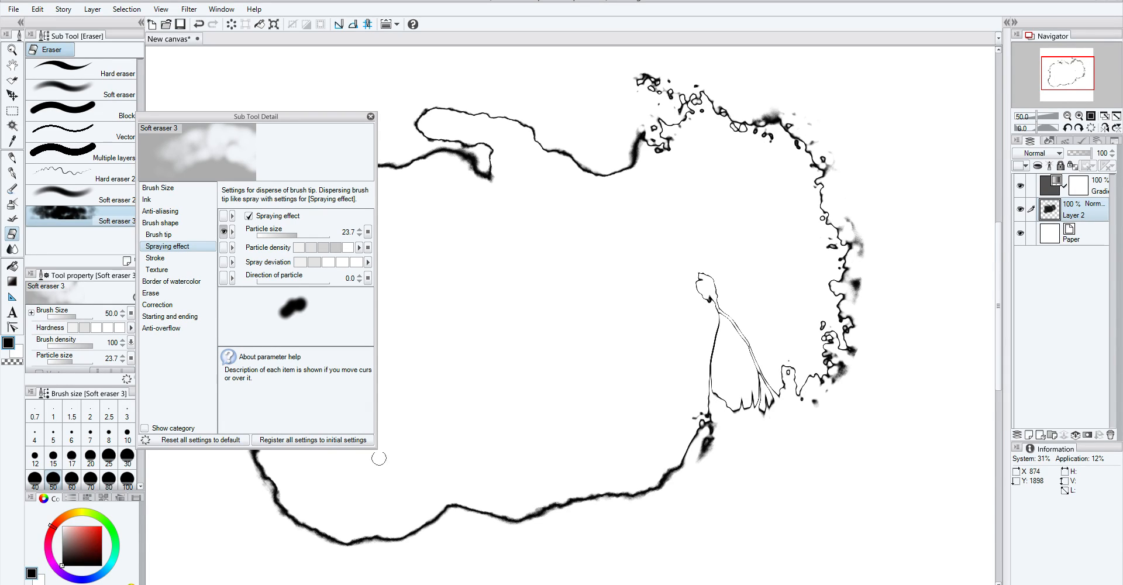
{"action": "mouse_move", "coordinate": [526, 507]}
{"action": "left_mouse_down"}
{"action": "mouse_move", "coordinate": [595, 485]}
{"action": "mouse_move", "coordinate": [560, 488]}
{"action": "mouse_move", "coordinate": [553, 463]}
{"action": "mouse_move", "coordinate": [543, 520]}
{"action": "left_mouse_up"}
Enlarge Soft eraser 3 to size 120 and erase a diagonal channel from the upper edge to the left side, separating the upper-left part
{"action": "key", "text": "bracketright"}
{"action": "key", "text": "bracketright"}
{"action": "key", "text": "bracketright"}
{"action": "key", "text": "bracketright"}
{"action": "key", "text": "bracketright"}
{"action": "left_click", "coordinate": [370, 116]}
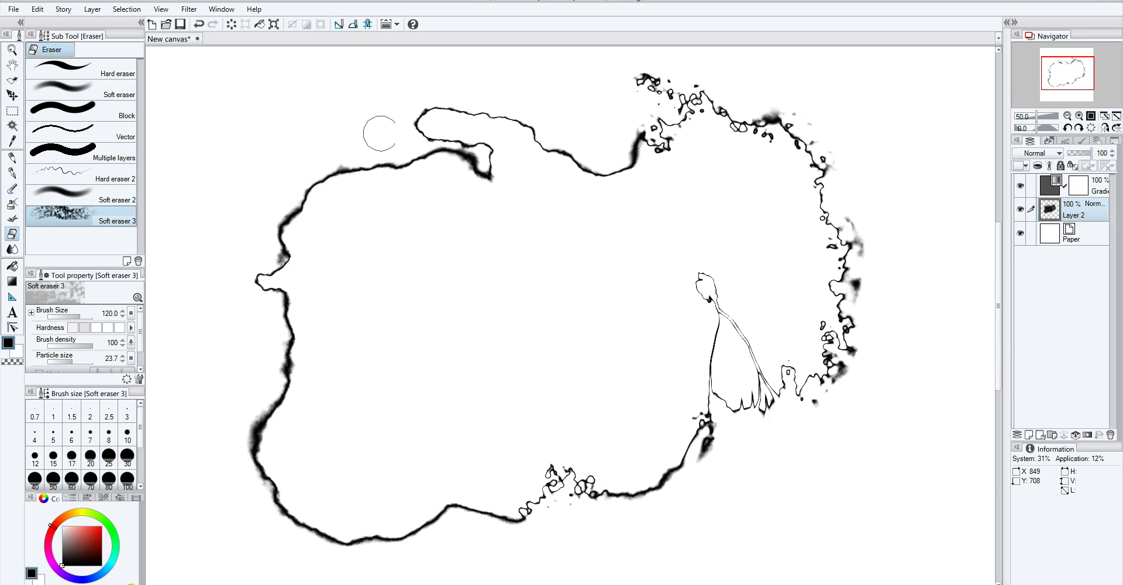
{"action": "mouse_move", "coordinate": [458, 168]}
{"action": "left_mouse_down"}
{"action": "mouse_move", "coordinate": [474, 214]}
{"action": "mouse_move", "coordinate": [296, 352]}
{"action": "mouse_move", "coordinate": [398, 290]}
{"action": "mouse_move", "coordinate": [337, 342]}
{"action": "mouse_move", "coordinate": [432, 284]}
{"action": "mouse_move", "coordinate": [469, 206]}
{"action": "mouse_move", "coordinate": [457, 165]}
{"action": "mouse_move", "coordinate": [451, 176]}
{"action": "mouse_move", "coordinate": [445, 164]}
{"action": "mouse_move", "coordinate": [454, 193]}
{"action": "mouse_move", "coordinate": [432, 139]}
{"action": "mouse_move", "coordinate": [456, 100]}
{"action": "mouse_move", "coordinate": [471, 131]}
{"action": "mouse_move", "coordinate": [504, 138]}
{"action": "mouse_move", "coordinate": [476, 206]}
{"action": "mouse_move", "coordinate": [474, 268]}
{"action": "mouse_move", "coordinate": [420, 282]}
{"action": "left_mouse_up"}
{"action": "key", "text": "bracketright"}
{"action": "key", "text": "bracketright"}
{"action": "key", "text": "bracketright"}
{"action": "key", "text": "bracketleft"}
{"action": "key", "text": "bracketleft"}
{"action": "key", "text": "bracketleft"}
{"action": "left_click_drag", "start_coordinate": [413, 110], "coordinate": [401, 113]}
Reduce the Blurred edge watercolor brush to size 80, try it along the channel's right edge and undo the stroke
{"action": "left_click", "coordinate": [12, 188]}
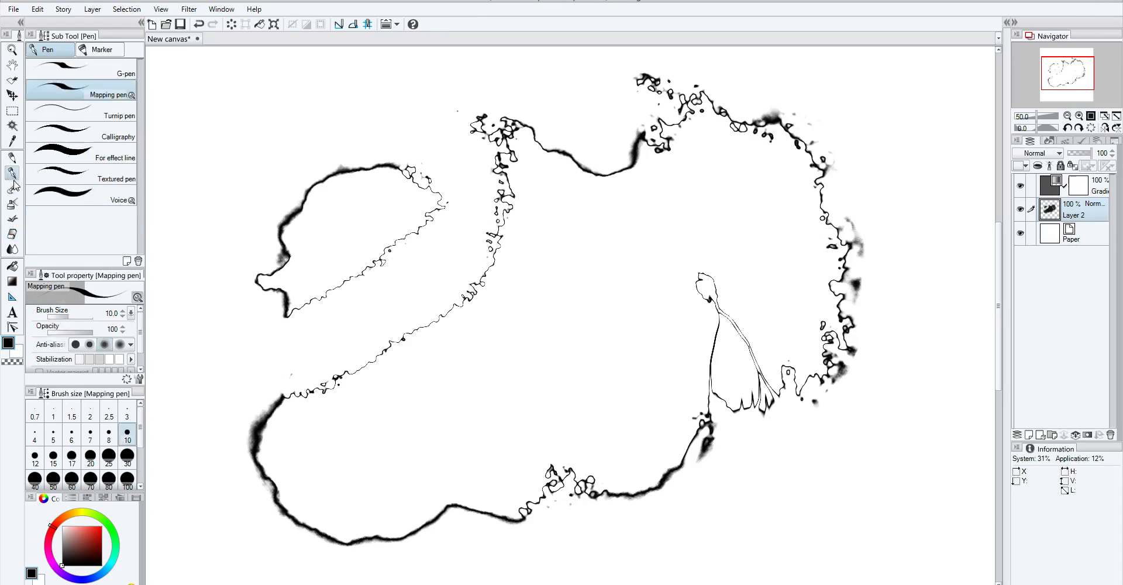
{"action": "key", "text": "["}
{"action": "key", "text": "["}
{"action": "key", "text": "["}
{"action": "key", "text": "["}
{"action": "key", "text": "["}
{"action": "key", "text": "["}
{"action": "key", "text": "["}
{"action": "key", "text": "["}
{"action": "key", "text": "["}
{"action": "key", "text": "["}
{"action": "key", "text": "["}
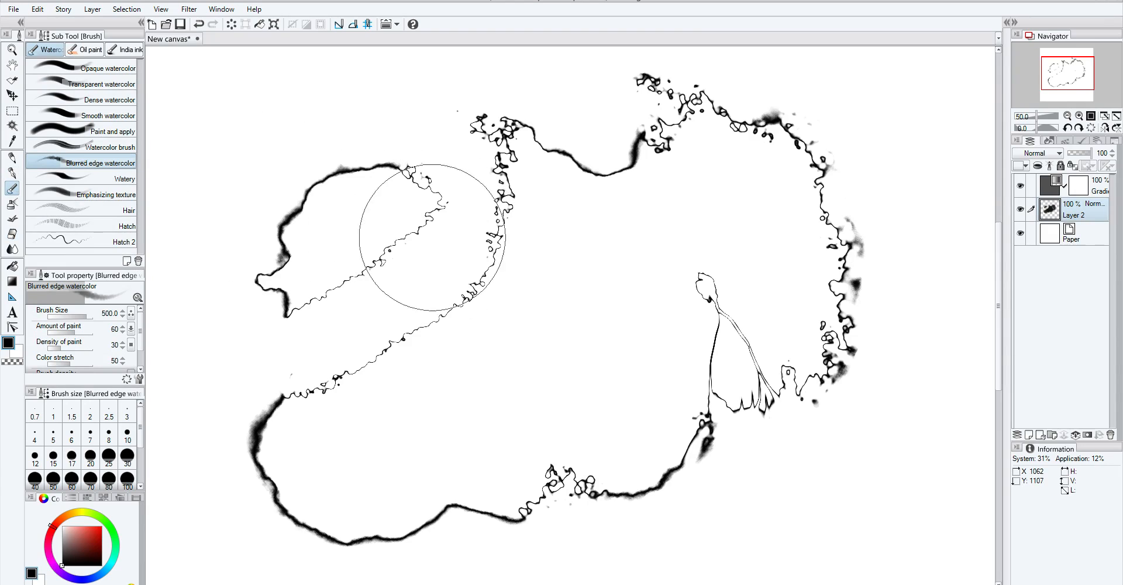
{"action": "key", "text": "]"}
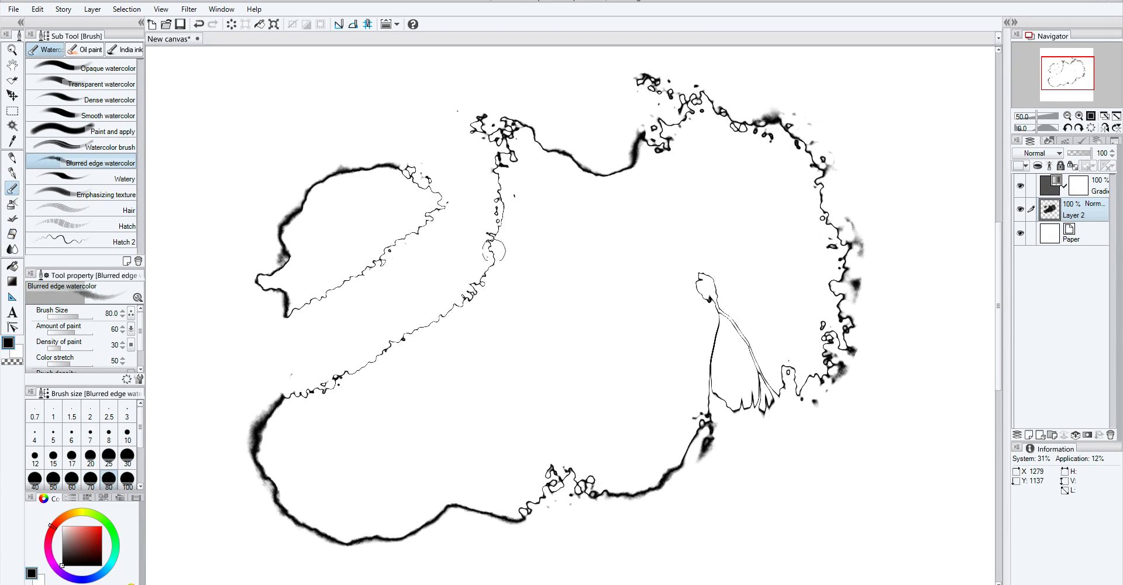
{"action": "key", "text": "ctrl+z"}
Repaint both edges of the diagonal channel with the Blurred edge watercolor brush, using size 150 on the larger part and a smaller size on the island
{"action": "key", "text": "]"}
{"action": "key", "text": "]"}
{"action": "key", "text": "]"}
{"action": "mouse_move", "coordinate": [499, 181]}
{"action": "left_mouse_down"}
{"action": "mouse_move", "coordinate": [488, 254]}
{"action": "mouse_move", "coordinate": [448, 304]}
{"action": "mouse_move", "coordinate": [489, 265]}
{"action": "mouse_move", "coordinate": [410, 329]}
{"action": "left_mouse_up"}
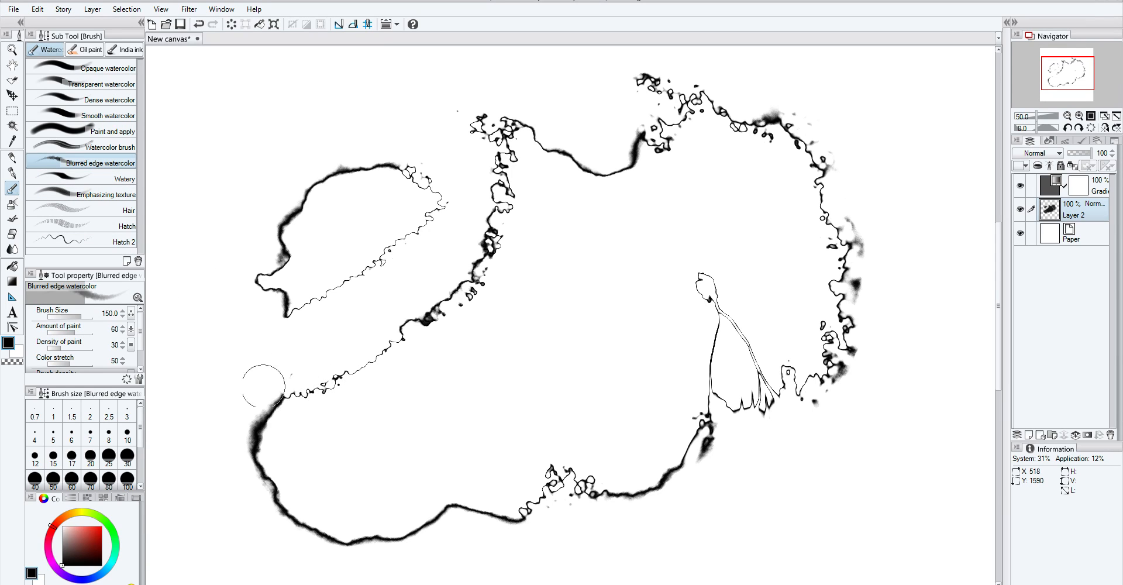
{"action": "mouse_move", "coordinate": [275, 401]}
{"action": "left_mouse_down"}
{"action": "mouse_move", "coordinate": [364, 350]}
{"action": "mouse_move", "coordinate": [364, 362]}
{"action": "mouse_move", "coordinate": [387, 354]}
{"action": "mouse_move", "coordinate": [384, 342]}
{"action": "mouse_move", "coordinate": [341, 381]}
{"action": "mouse_move", "coordinate": [397, 320]}
{"action": "mouse_move", "coordinate": [457, 293]}
{"action": "mouse_move", "coordinate": [475, 233]}
{"action": "mouse_move", "coordinate": [431, 295]}
{"action": "mouse_move", "coordinate": [479, 229]}
{"action": "mouse_move", "coordinate": [470, 295]}
{"action": "mouse_move", "coordinate": [448, 320]}
{"action": "mouse_move", "coordinate": [493, 277]}
{"action": "mouse_move", "coordinate": [401, 343]}
{"action": "mouse_move", "coordinate": [355, 368]}
{"action": "mouse_move", "coordinate": [339, 367]}
{"action": "mouse_move", "coordinate": [344, 352]}
{"action": "mouse_move", "coordinate": [342, 367]}
{"action": "mouse_move", "coordinate": [338, 358]}
{"action": "mouse_move", "coordinate": [336, 370]}
{"action": "mouse_move", "coordinate": [297, 388]}
{"action": "left_mouse_up"}
{"action": "key", "text": "bracketleft"}
{"action": "key", "text": "bracketleft"}
{"action": "key", "text": "bracketleft"}
{"action": "mouse_move", "coordinate": [301, 305]}
{"action": "left_mouse_down"}
{"action": "mouse_move", "coordinate": [429, 218]}
{"action": "mouse_move", "coordinate": [430, 196]}
{"action": "mouse_move", "coordinate": [410, 179]}
{"action": "mouse_move", "coordinate": [433, 190]}
{"action": "mouse_move", "coordinate": [433, 213]}
{"action": "left_mouse_up"}
{"action": "key", "text": "bracketright"}
{"action": "key", "text": "bracketright"}
{"action": "key", "text": "bracketright"}
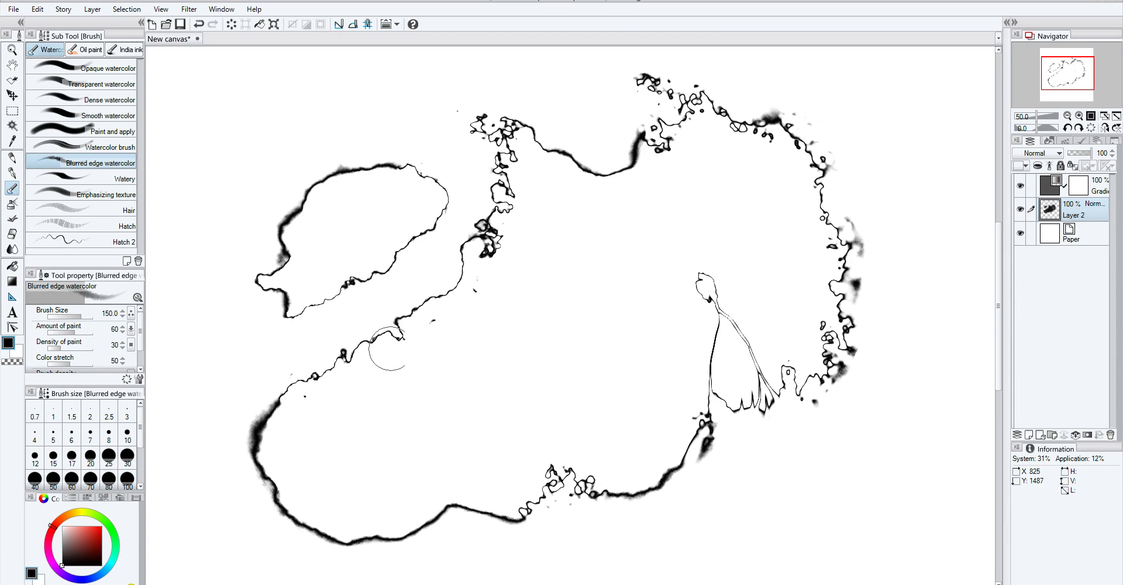
Widen the dark band of the gradient map by spreading its outer white nodes, placing the upper one at position 97
{"action": "left_click", "coordinate": [1057, 187]}
{"action": "double_click", "coordinate": [1057, 187]}
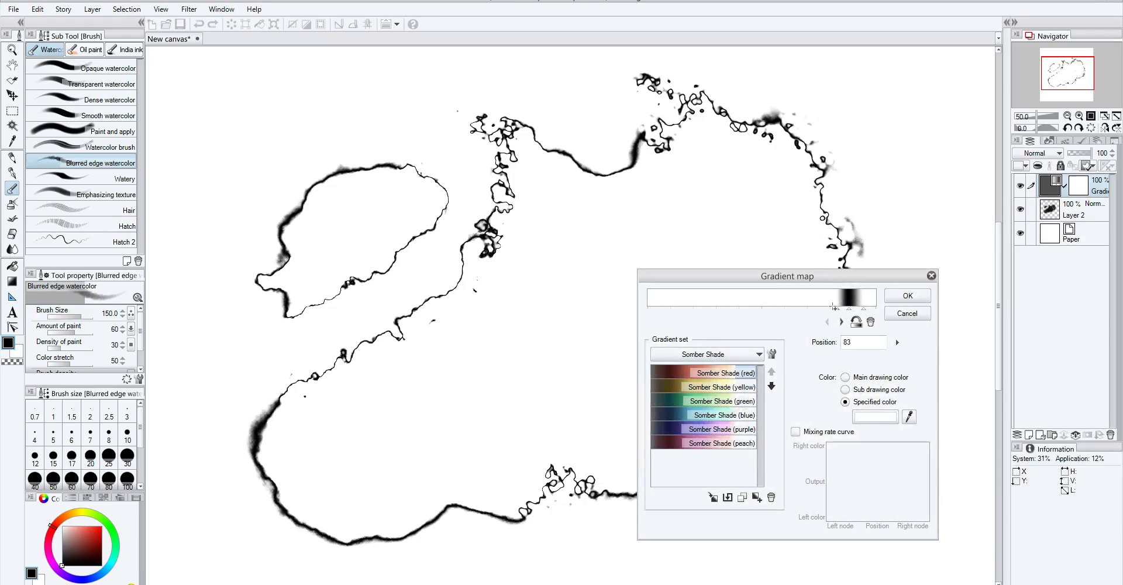
{"action": "mouse_move", "coordinate": [838, 313]}
{"action": "left_mouse_down"}
{"action": "mouse_move", "coordinate": [817, 314]}
{"action": "mouse_move", "coordinate": [869, 311]}
{"action": "left_mouse_up"}
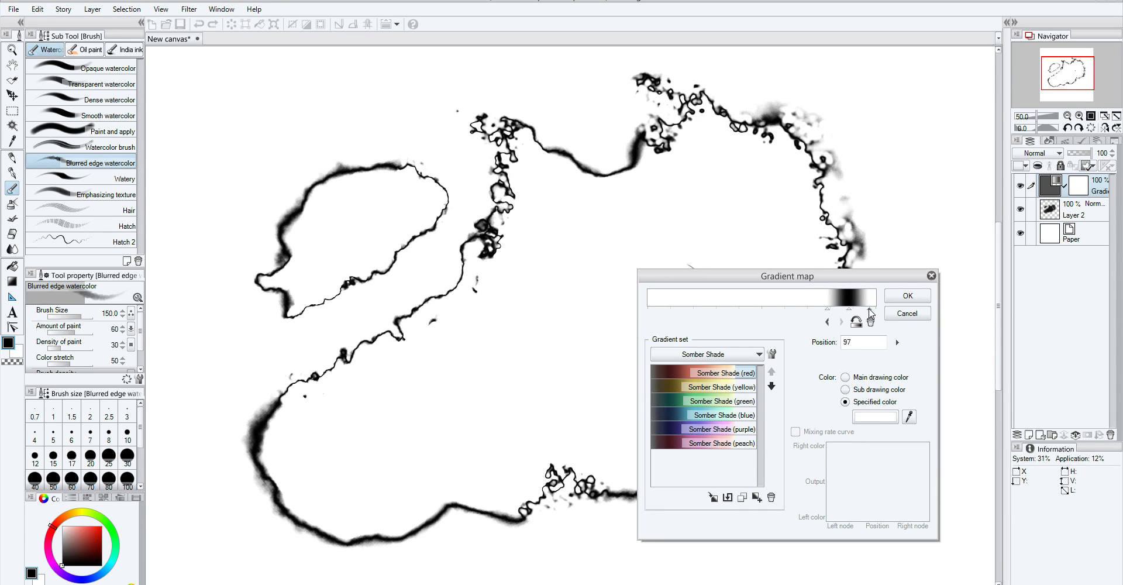
{"action": "left_click", "coordinate": [895, 292]}
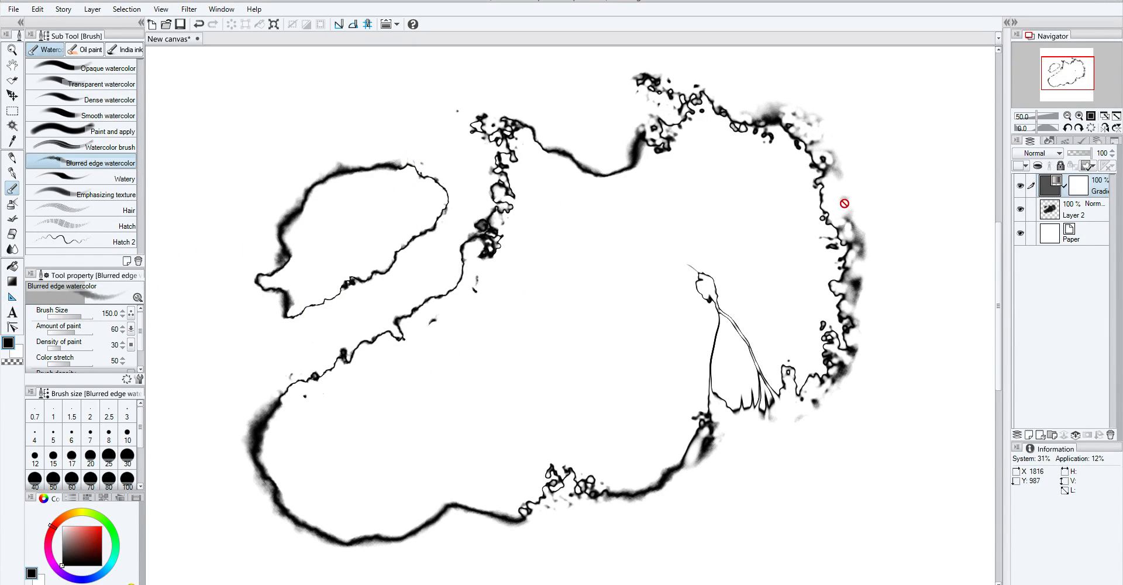
Spray speckles on Layer 2 along the channel's lower edge using the Blurred spray airbrush at size 50
{"action": "left_click", "coordinate": [1082, 216]}
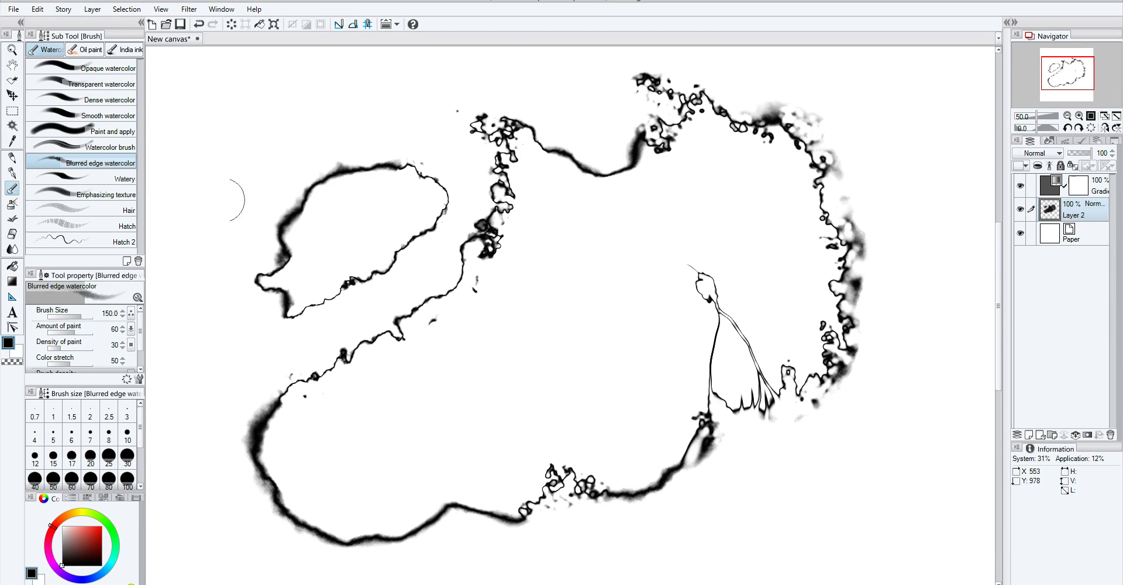
{"action": "left_click", "coordinate": [12, 204]}
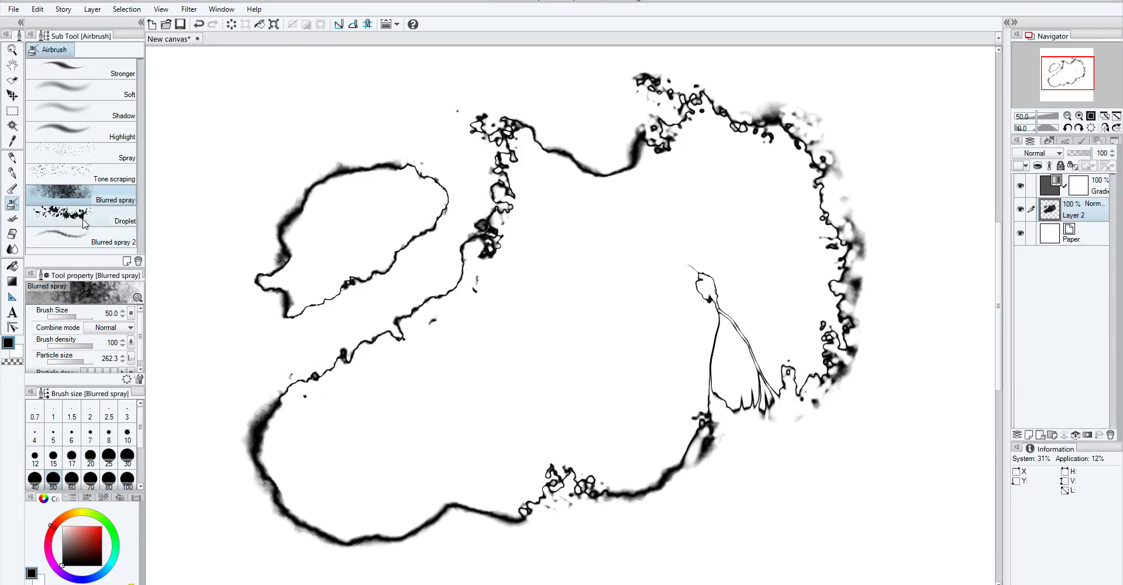
{"action": "left_click", "coordinate": [392, 321]}
{"action": "left_click_drag", "start_coordinate": [355, 361], "coordinate": [332, 368]}
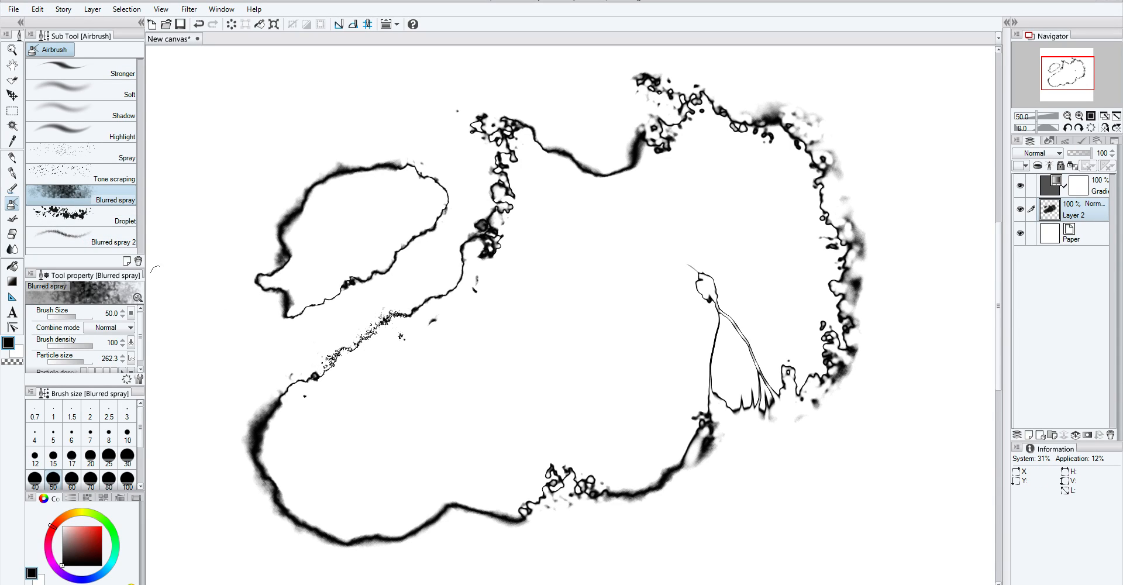
Inspect the Spraying effect settings of the Blurred spray and Blurred spray 2 airbrushes
{"action": "left_click", "coordinate": [140, 378]}
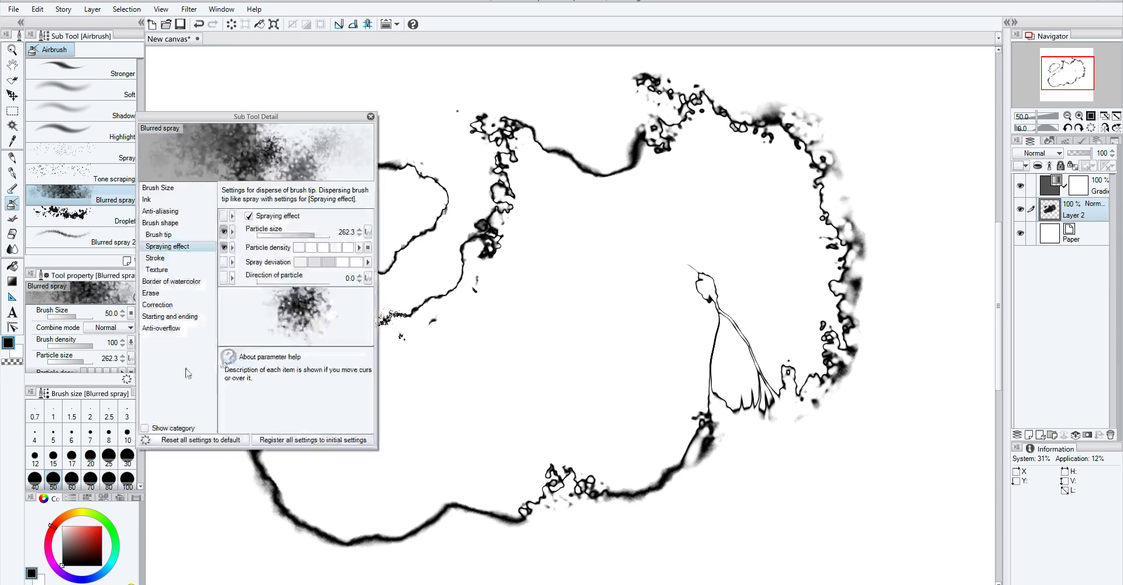
{"action": "left_click", "coordinate": [370, 116]}
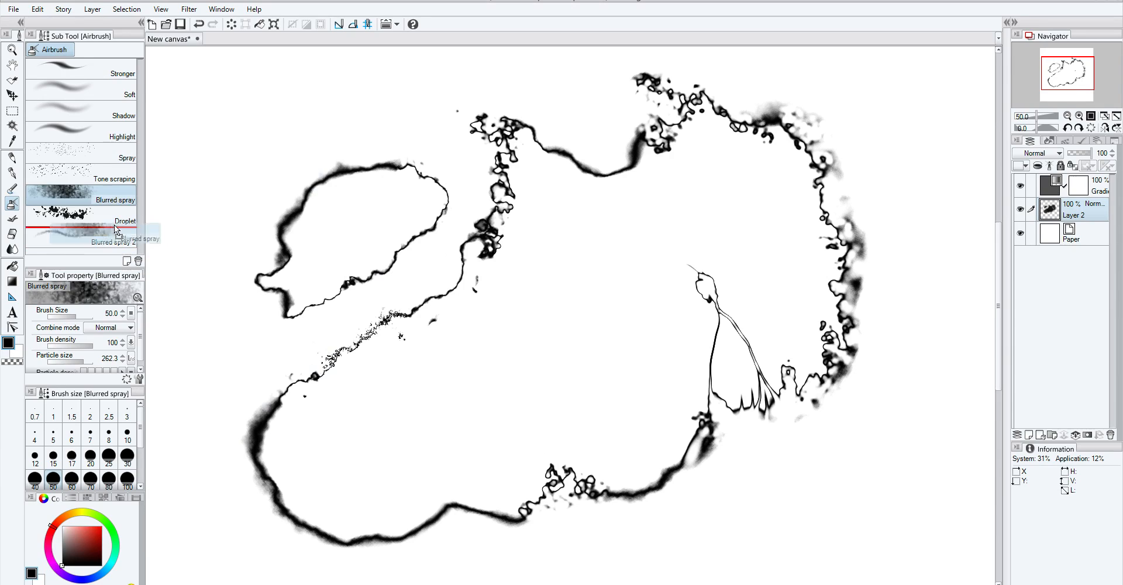
{"action": "left_click", "coordinate": [99, 242]}
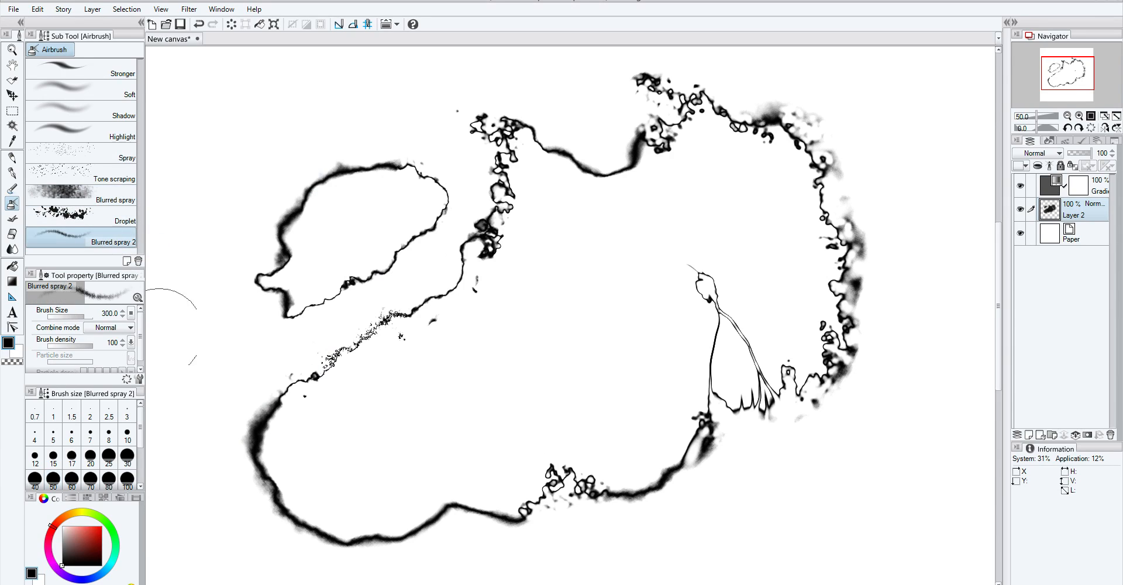
{"action": "left_click", "coordinate": [140, 379]}
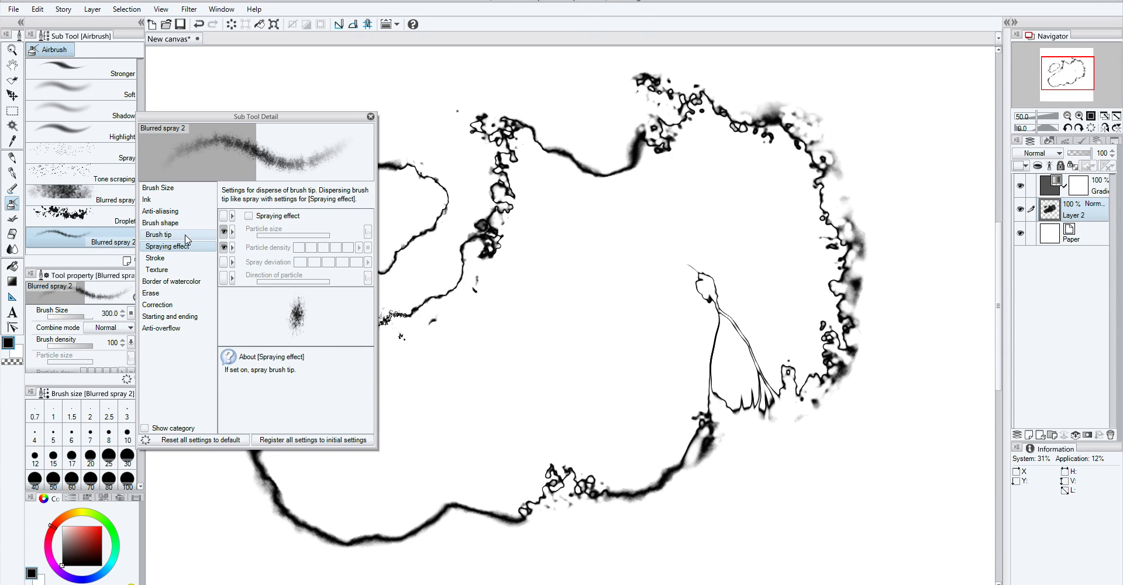
Replace the Blurred spray 2 airbrush's tip shape with a larger burst-shaped brush tip material
{"action": "left_click", "coordinate": [161, 234]}
{"action": "double_click", "coordinate": [260, 250]}
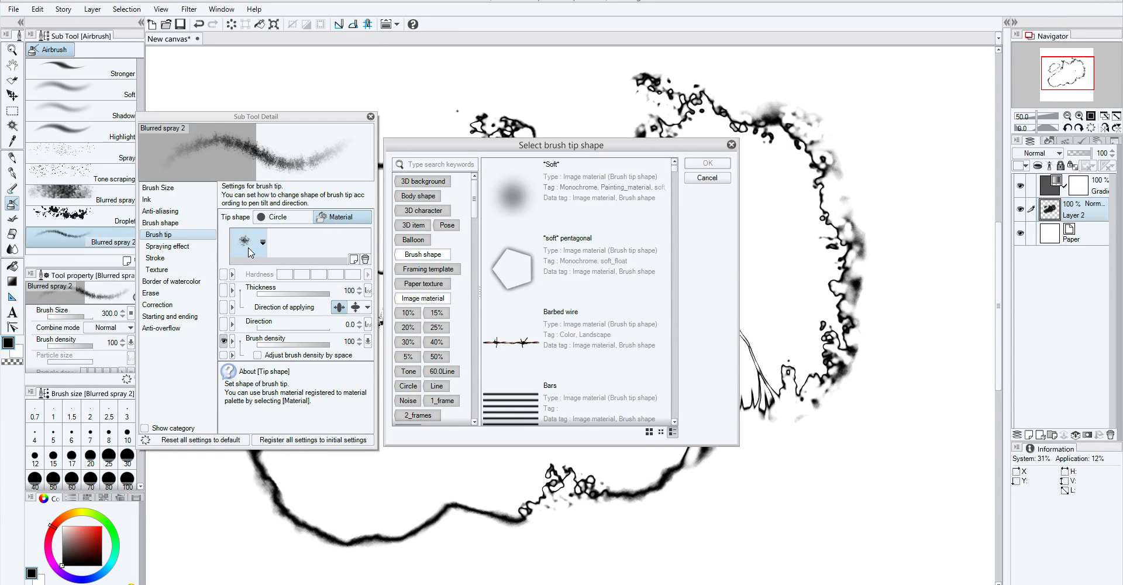
{"action": "left_click_drag", "start_coordinate": [676, 172], "coordinate": [676, 205]}
{"action": "left_click", "coordinate": [525, 288]}
{"action": "left_click", "coordinate": [707, 163]}
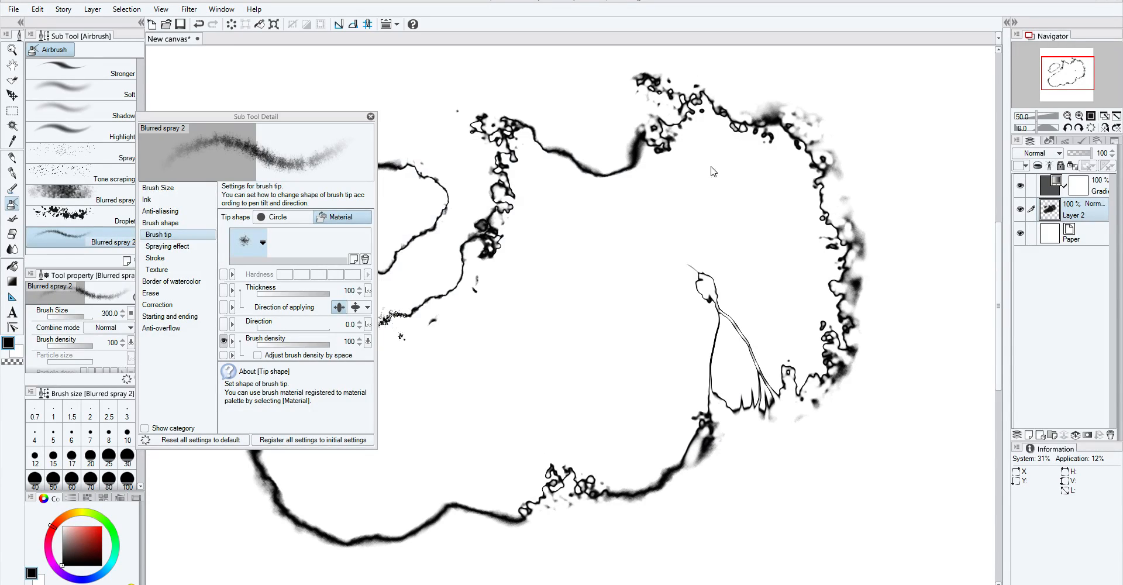
{"action": "left_click", "coordinate": [370, 116]}
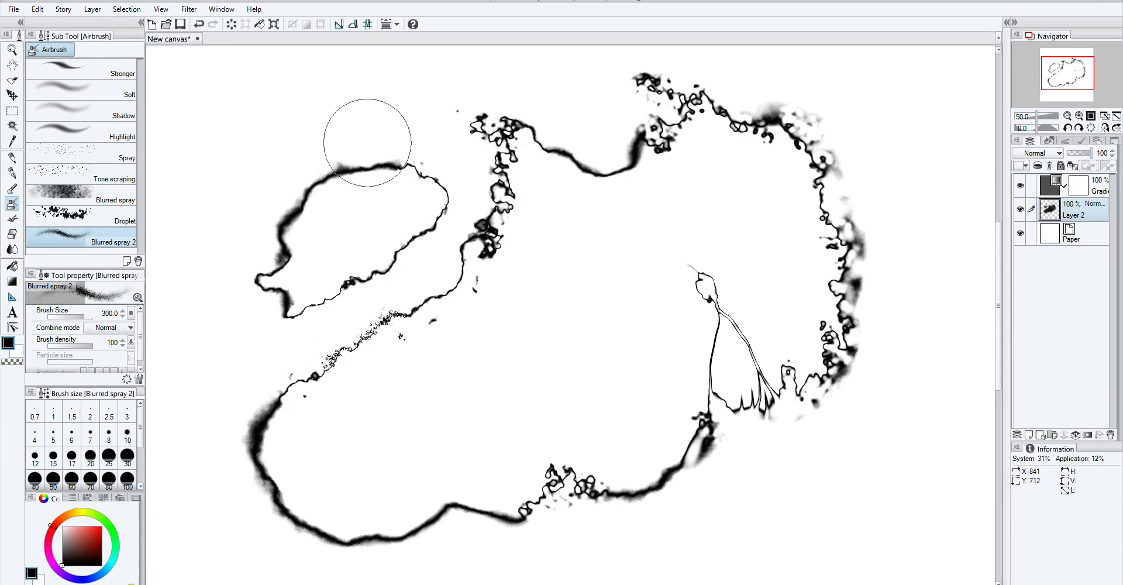
Reduce the Blurred spray 2 airbrush to size 120 and repaint the lower edge of the diagonal channel
{"action": "mouse_move", "coordinate": [414, 306]}
{"action": "left_mouse_down"}
{"action": "mouse_move", "coordinate": [406, 328]}
{"action": "mouse_move", "coordinate": [351, 376]}
{"action": "mouse_move", "coordinate": [357, 331]}
{"action": "mouse_move", "coordinate": [359, 356]}
{"action": "mouse_move", "coordinate": [361, 346]}
{"action": "mouse_move", "coordinate": [319, 385]}
{"action": "left_mouse_up"}
{"action": "key", "text": "ctrl+z"}
{"action": "key", "text": "bracketleft"}
{"action": "key", "text": "bracketleft"}
{"action": "key", "text": "bracketleft"}
{"action": "key", "text": "bracketleft"}
{"action": "key", "text": "bracketleft"}
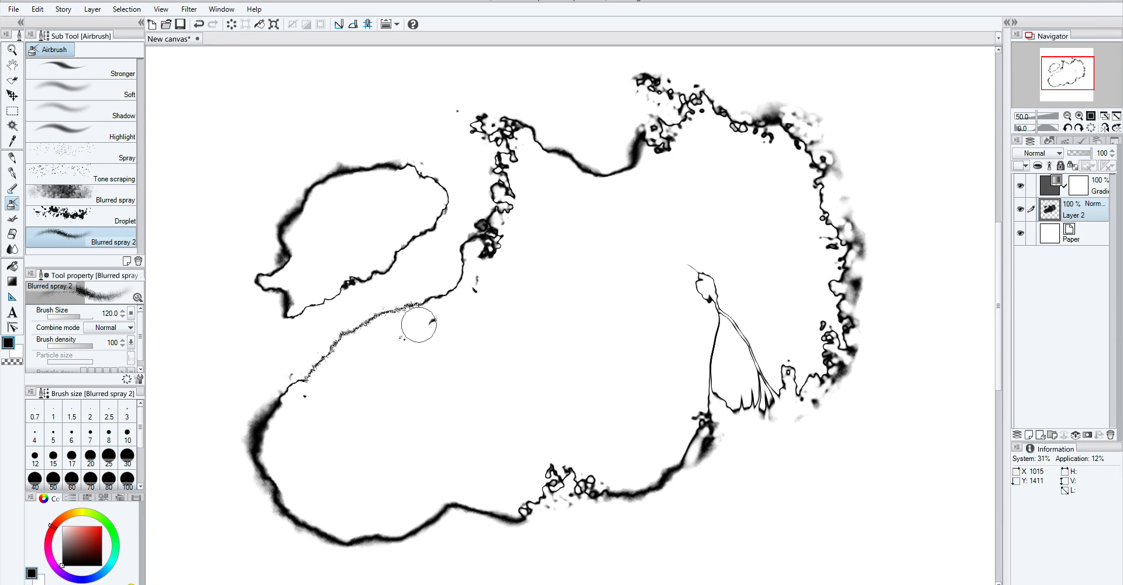
{"action": "mouse_move", "coordinate": [310, 374]}
{"action": "left_mouse_down"}
{"action": "mouse_move", "coordinate": [291, 385]}
{"action": "mouse_move", "coordinate": [276, 420]}
{"action": "left_mouse_up"}
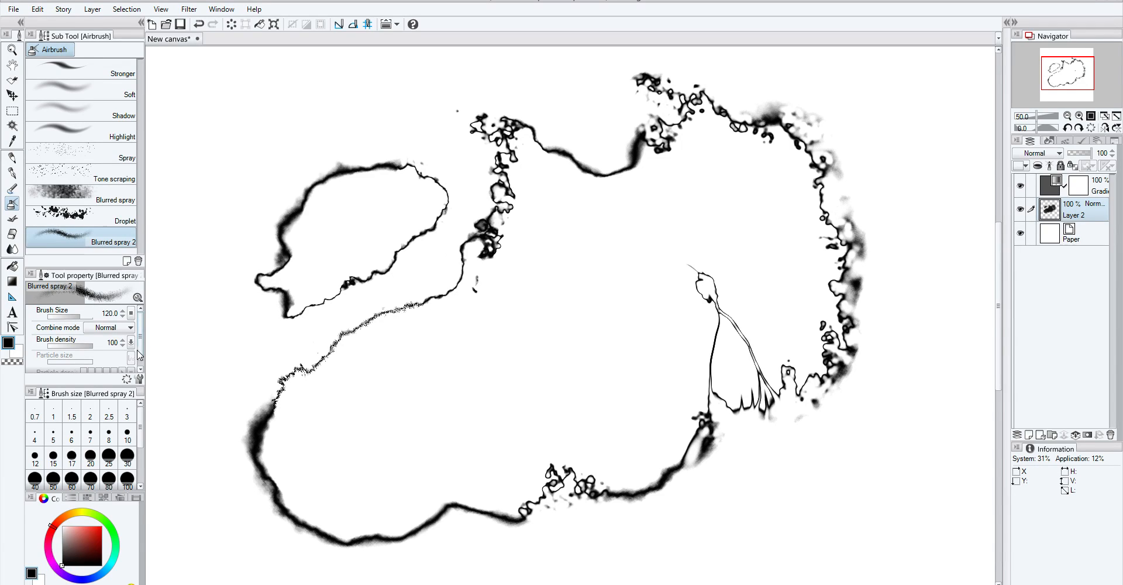
Change the Blurred spray 2 brush tip to the Feather material and check the input sources affecting its direction
{"action": "left_click_drag", "start_coordinate": [138, 384], "coordinate": [138, 382]}
{"action": "left_click", "coordinate": [139, 378]}
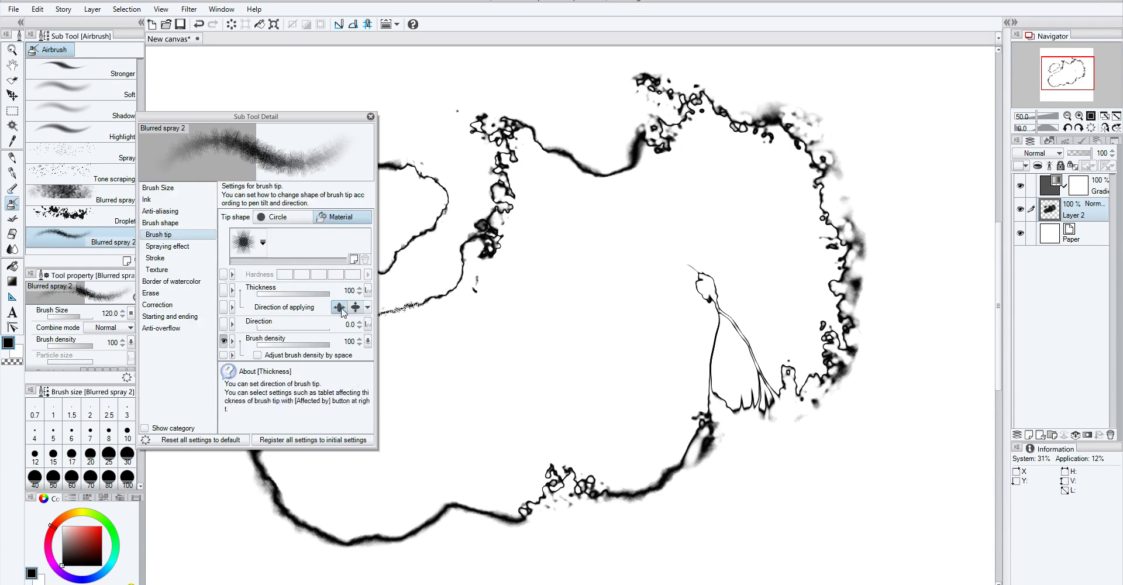
{"action": "left_click", "coordinate": [261, 244]}
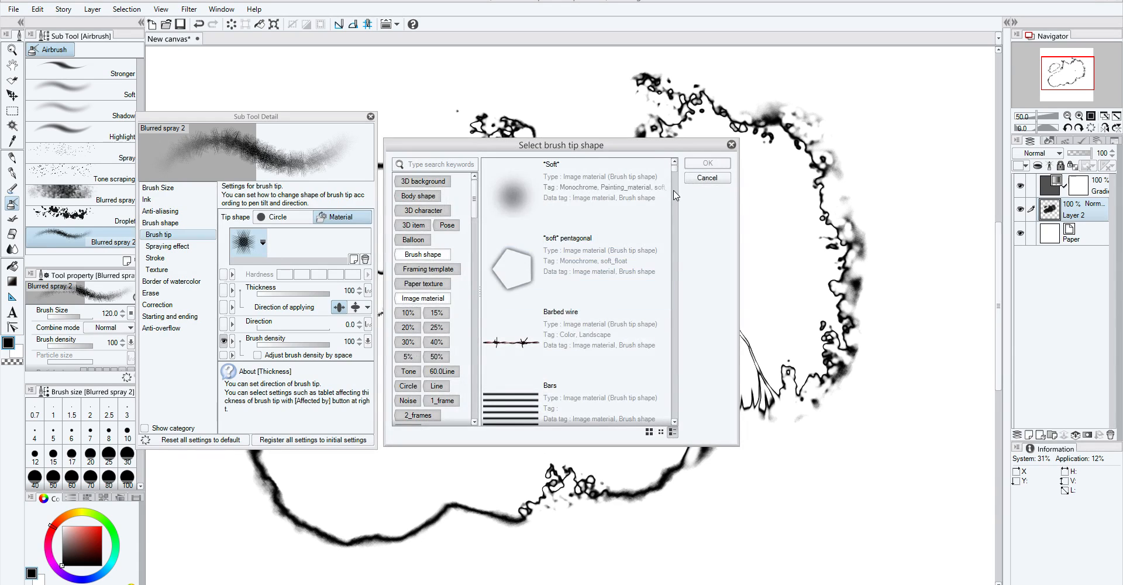
{"action": "left_click_drag", "start_coordinate": [678, 170], "coordinate": [680, 231]}
{"action": "left_click", "coordinate": [612, 274]}
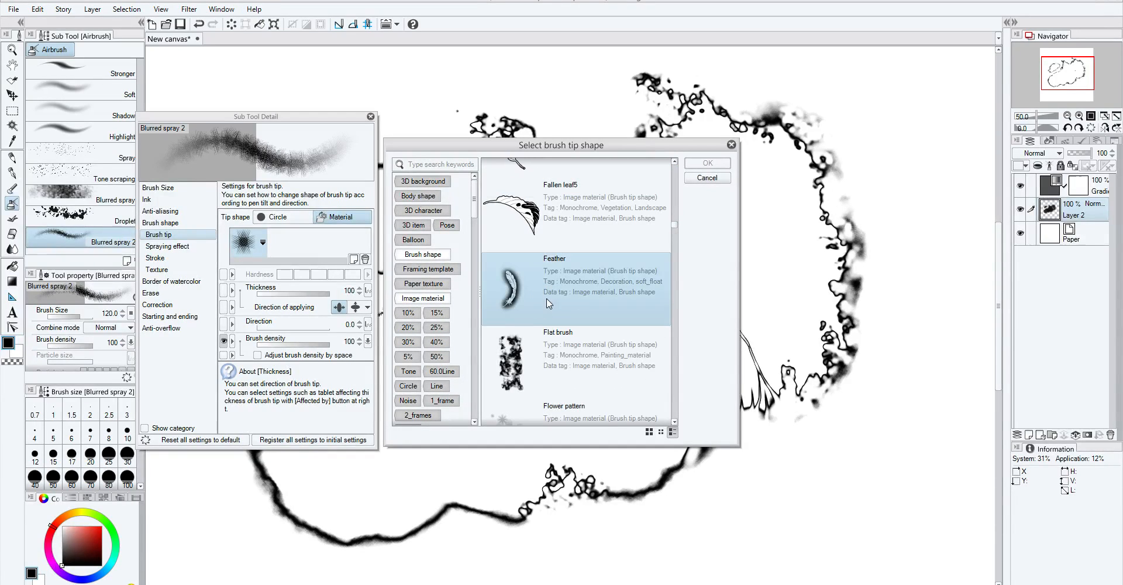
{"action": "double_click", "coordinate": [551, 299]}
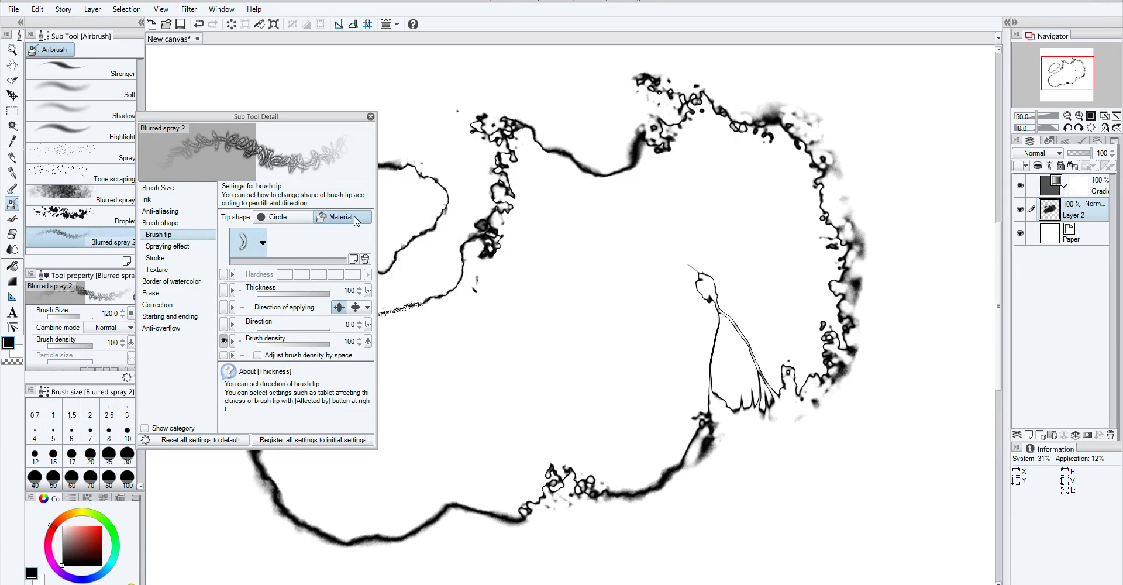
{"action": "left_click", "coordinate": [368, 324]}
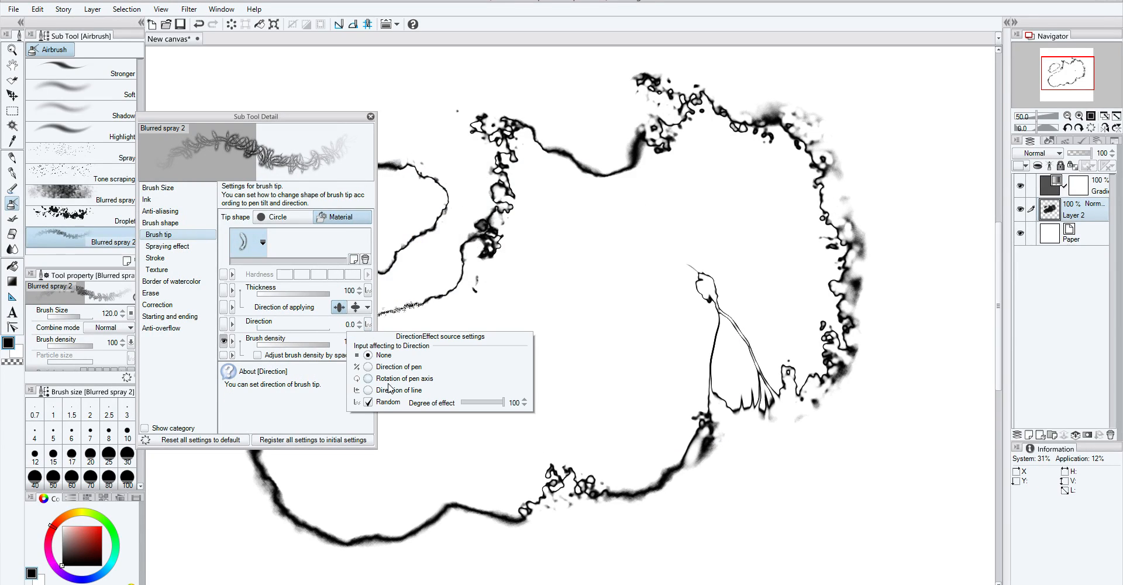
{"action": "left_click", "coordinate": [370, 118]}
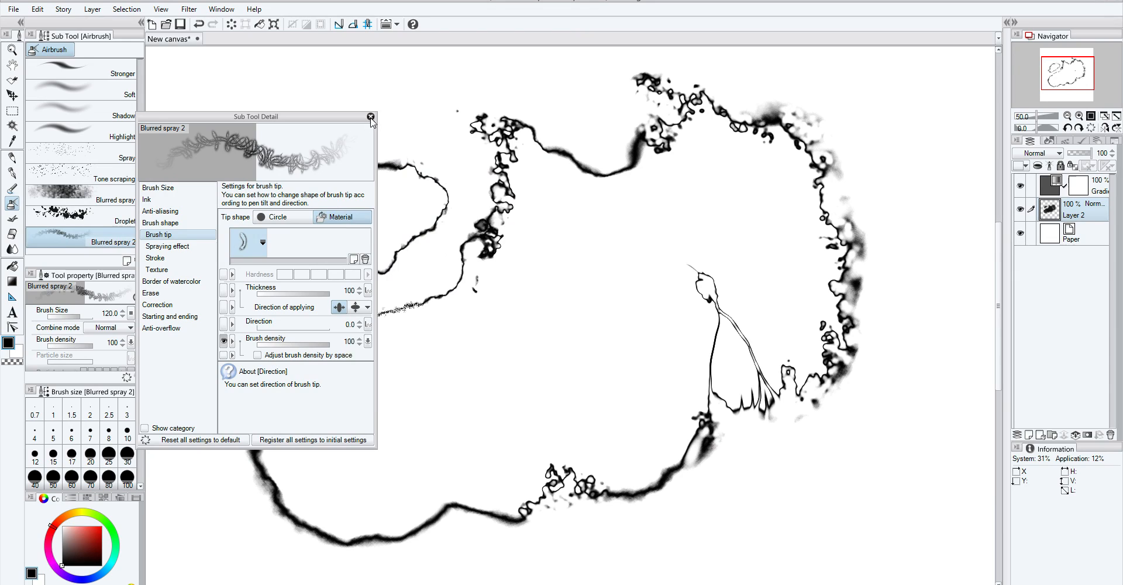
{"action": "left_click", "coordinate": [370, 117]}
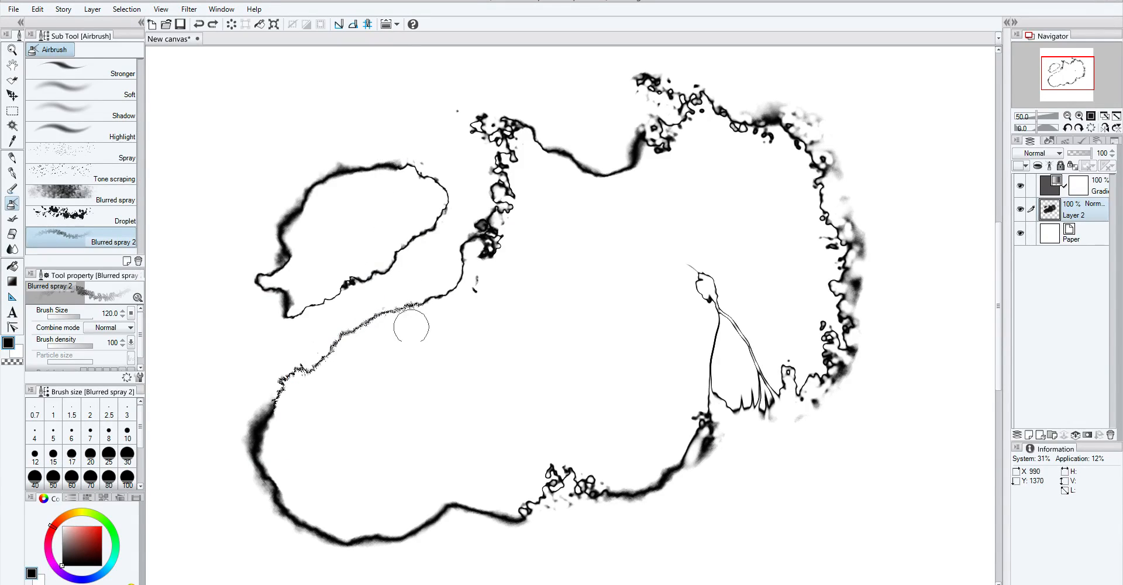
Spray with the Feather tip at size 120 along the channel's lower edge and the island's right and upper edges
{"action": "mouse_move", "coordinate": [416, 311]}
{"action": "left_mouse_down"}
{"action": "mouse_move", "coordinate": [342, 344]}
{"action": "mouse_move", "coordinate": [296, 398]}
{"action": "mouse_move", "coordinate": [351, 357]}
{"action": "mouse_move", "coordinate": [354, 335]}
{"action": "mouse_move", "coordinate": [337, 358]}
{"action": "mouse_move", "coordinate": [392, 299]}
{"action": "mouse_move", "coordinate": [402, 311]}
{"action": "mouse_move", "coordinate": [436, 300]}
{"action": "mouse_move", "coordinate": [376, 314]}
{"action": "left_mouse_up"}
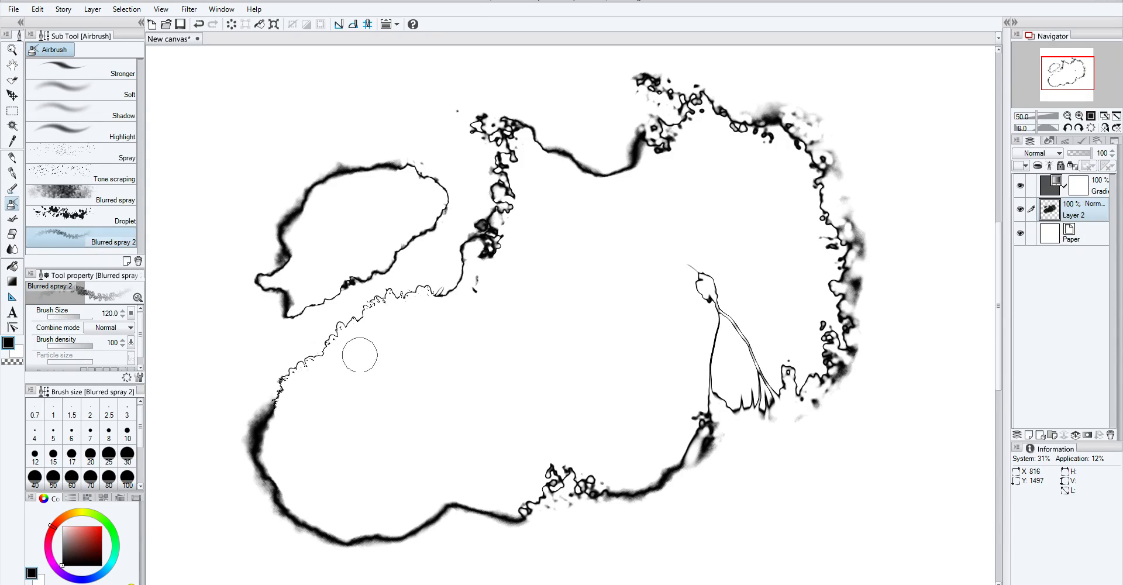
{"action": "mouse_move", "coordinate": [437, 279]}
{"action": "left_mouse_down"}
{"action": "mouse_move", "coordinate": [450, 299]}
{"action": "mouse_move", "coordinate": [468, 264]}
{"action": "mouse_move", "coordinate": [447, 300]}
{"action": "left_mouse_up"}
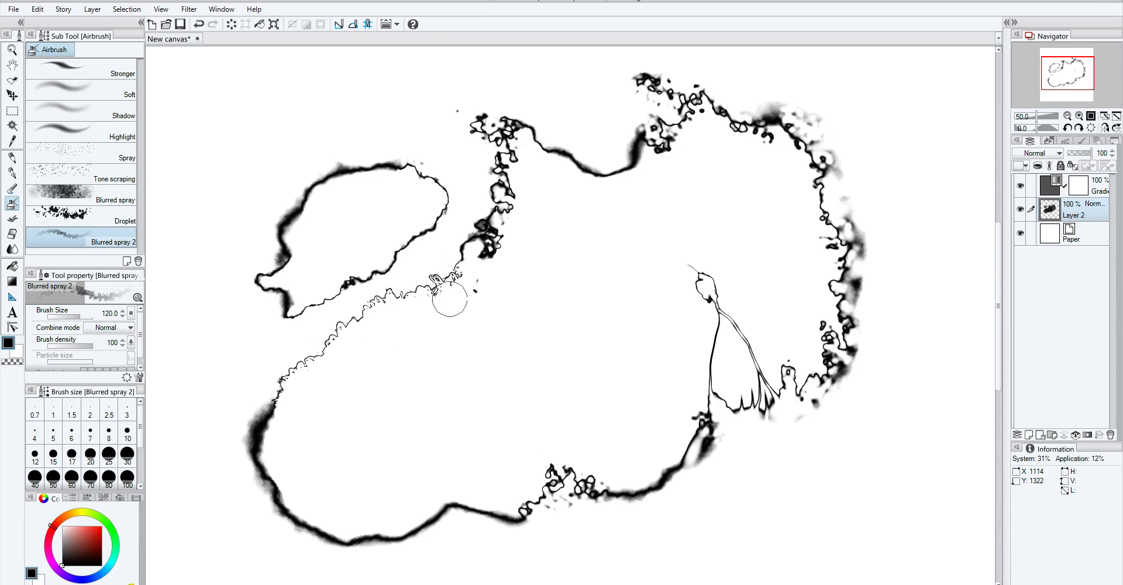
{"action": "mouse_move", "coordinate": [419, 233]}
{"action": "left_mouse_down"}
{"action": "mouse_move", "coordinate": [437, 149]}
{"action": "mouse_move", "coordinate": [427, 178]}
{"action": "mouse_move", "coordinate": [431, 161]}
{"action": "mouse_move", "coordinate": [358, 185]}
{"action": "mouse_move", "coordinate": [379, 184]}
{"action": "mouse_move", "coordinate": [409, 157]}
{"action": "mouse_move", "coordinate": [390, 186]}
{"action": "mouse_move", "coordinate": [432, 142]}
{"action": "left_mouse_up"}
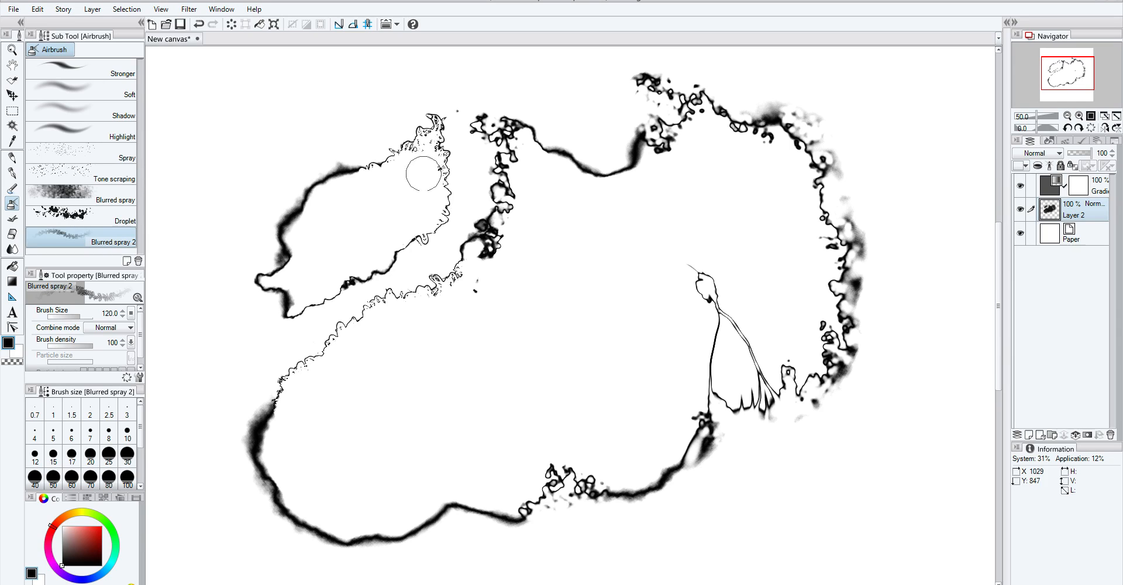
Change the Blurred spray 2 brush tip to Sand cloud1 and spray along the channel's lower edge
{"action": "scroll", "coordinate": [136, 367], "scroll_direction": "down", "scroll_amount": 1}
{"action": "left_click", "coordinate": [139, 378]}
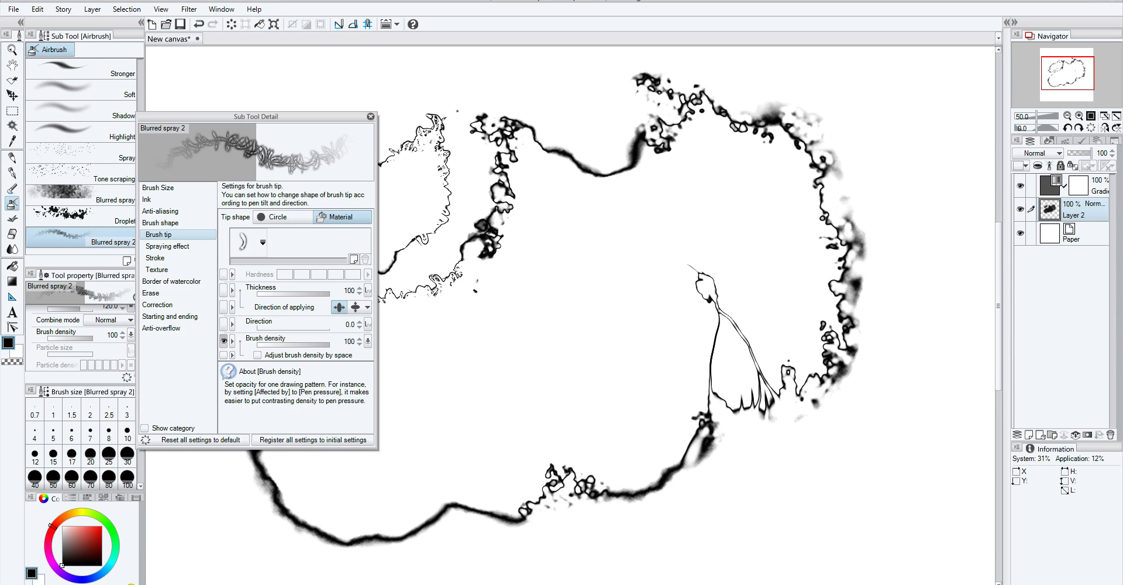
{"action": "left_click", "coordinate": [263, 244]}
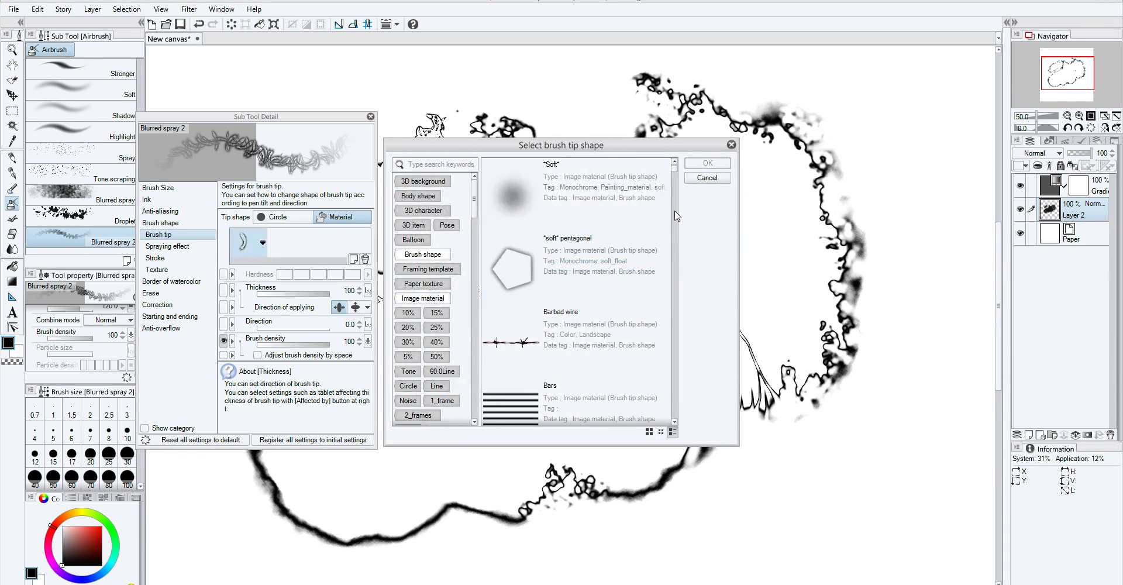
{"action": "left_click_drag", "start_coordinate": [672, 281], "coordinate": [676, 371]}
{"action": "left_click", "coordinate": [672, 373]}
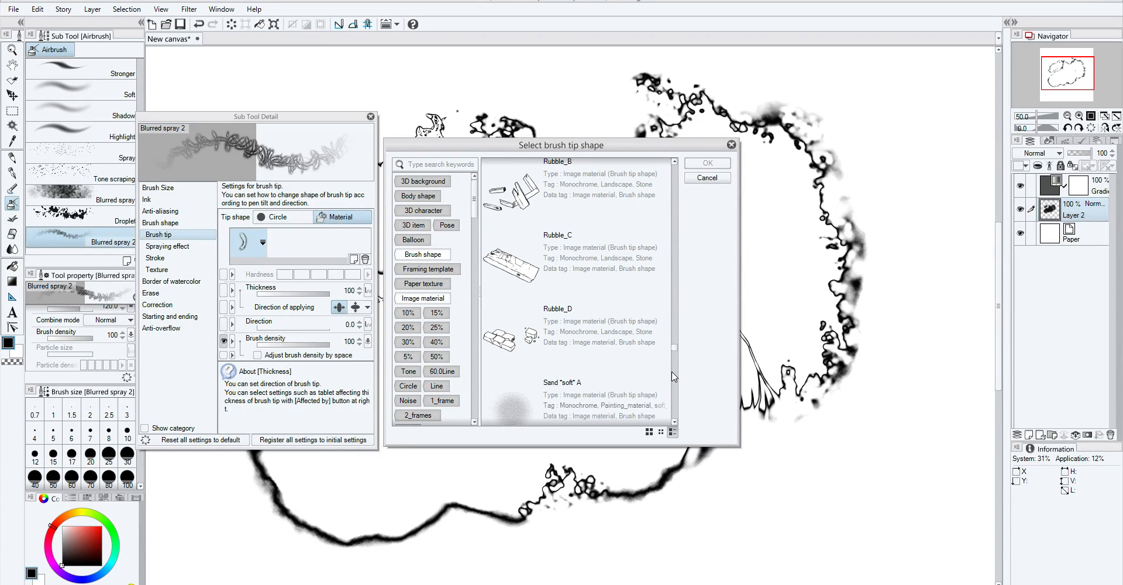
{"action": "left_click", "coordinate": [672, 377]}
{"action": "left_click", "coordinate": [661, 331]}
{"action": "left_click", "coordinate": [522, 225]}
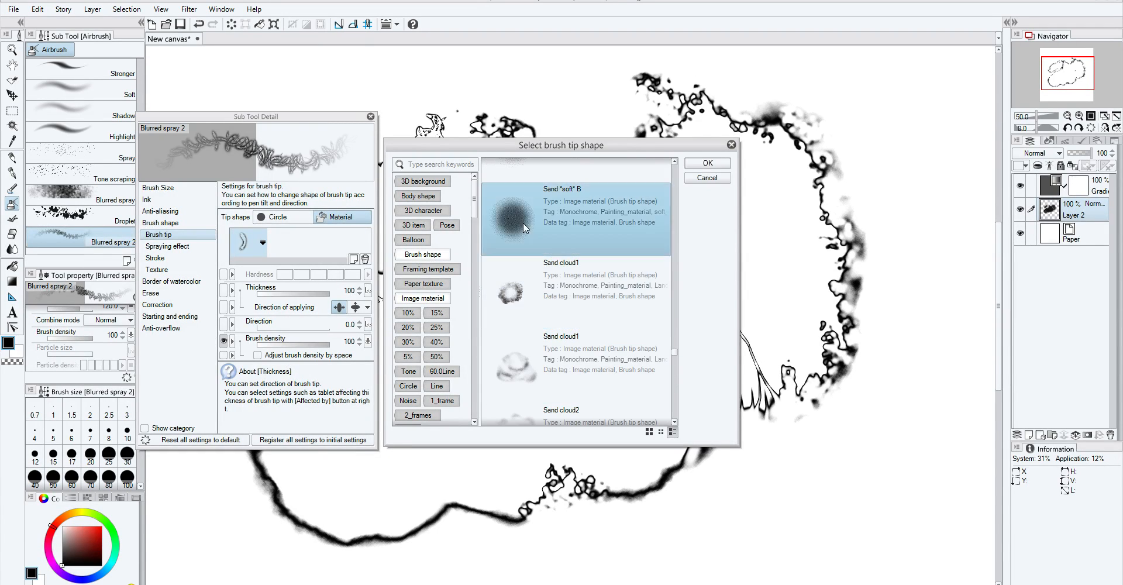
{"action": "key", "text": "Down"}
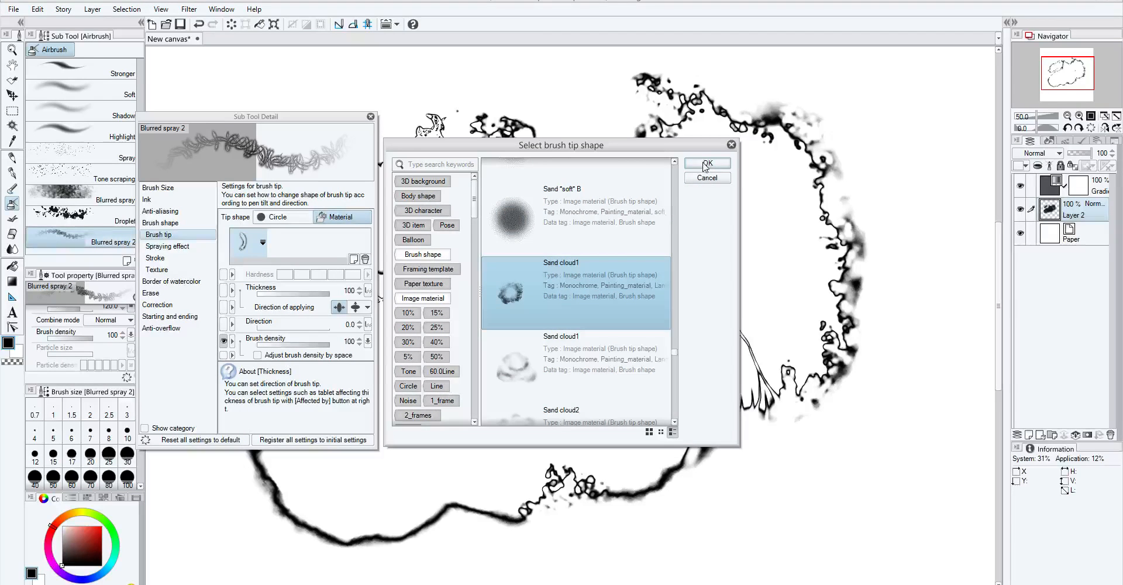
{"action": "left_click", "coordinate": [706, 163]}
{"action": "left_click", "coordinate": [370, 116]}
{"action": "mouse_move", "coordinate": [407, 305]}
{"action": "left_mouse_down"}
{"action": "mouse_move", "coordinate": [426, 296]}
{"action": "mouse_move", "coordinate": [378, 301]}
{"action": "mouse_move", "coordinate": [295, 377]}
{"action": "mouse_move", "coordinate": [376, 300]}
{"action": "mouse_move", "coordinate": [417, 289]}
{"action": "mouse_move", "coordinate": [336, 354]}
{"action": "left_mouse_up"}
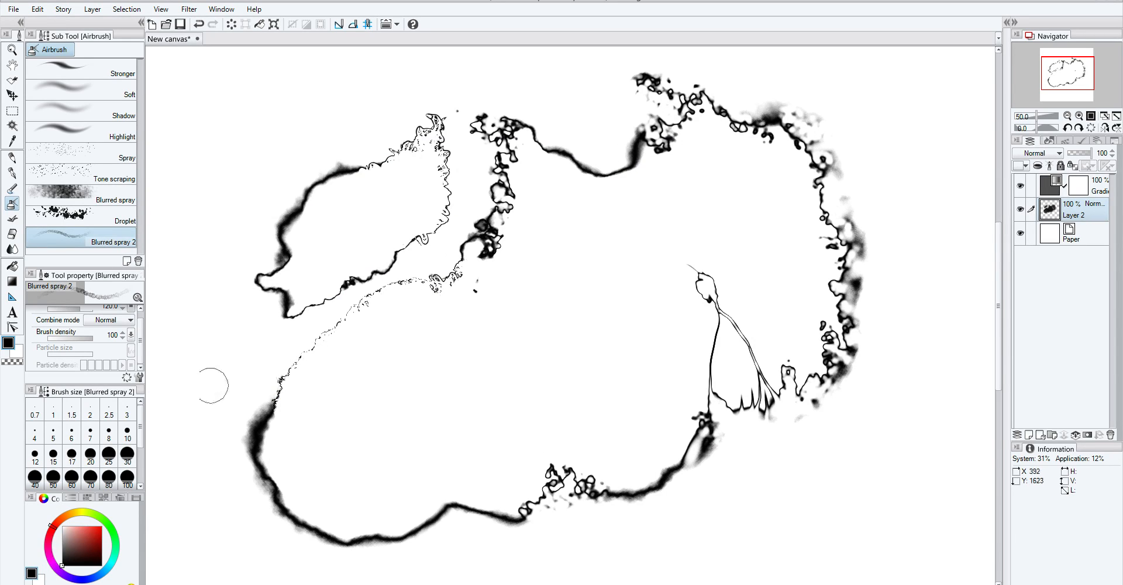
Roughen the channel's lower edge using the Soft eraser 3 at size 120
{"action": "left_click", "coordinate": [12, 233]}
{"action": "mouse_move", "coordinate": [355, 309]}
{"action": "left_mouse_down"}
{"action": "mouse_move", "coordinate": [424, 276]}
{"action": "mouse_move", "coordinate": [326, 315]}
{"action": "mouse_move", "coordinate": [320, 322]}
{"action": "mouse_move", "coordinate": [344, 312]}
{"action": "mouse_move", "coordinate": [312, 338]}
{"action": "mouse_move", "coordinate": [327, 355]}
{"action": "mouse_move", "coordinate": [281, 359]}
{"action": "mouse_move", "coordinate": [338, 335]}
{"action": "left_mouse_up"}
{"action": "key", "text": "ctrl+z"}
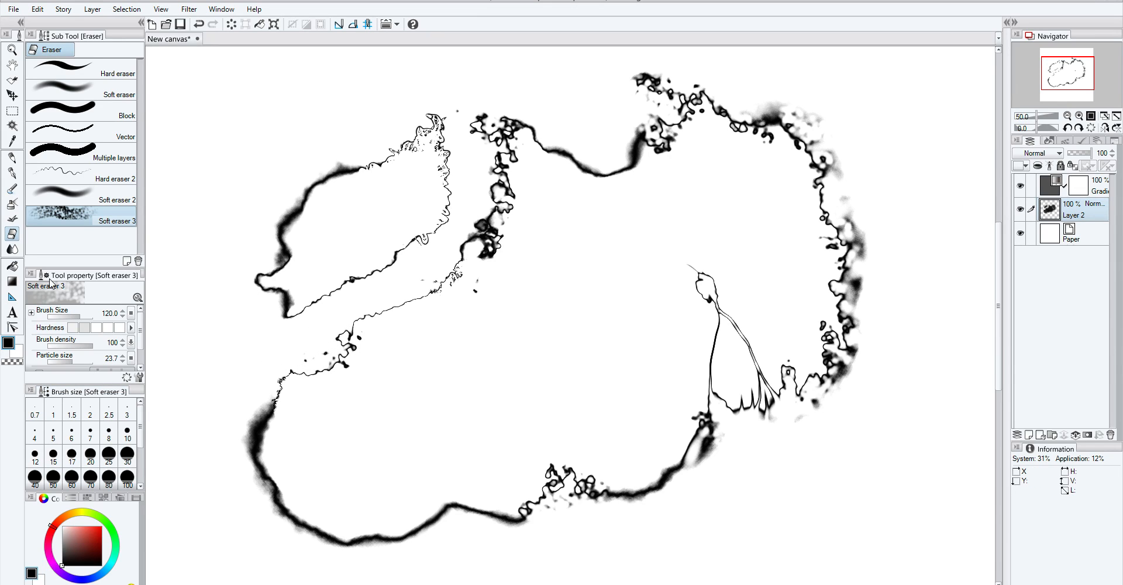
Choose the Finger tip blend tool, try a size 300 smudge on the island's upper edge, undo it and reduce the brush size
{"action": "left_click", "coordinate": [12, 249]}
{"action": "left_click", "coordinate": [81, 68]}
{"action": "left_click", "coordinate": [82, 111]}
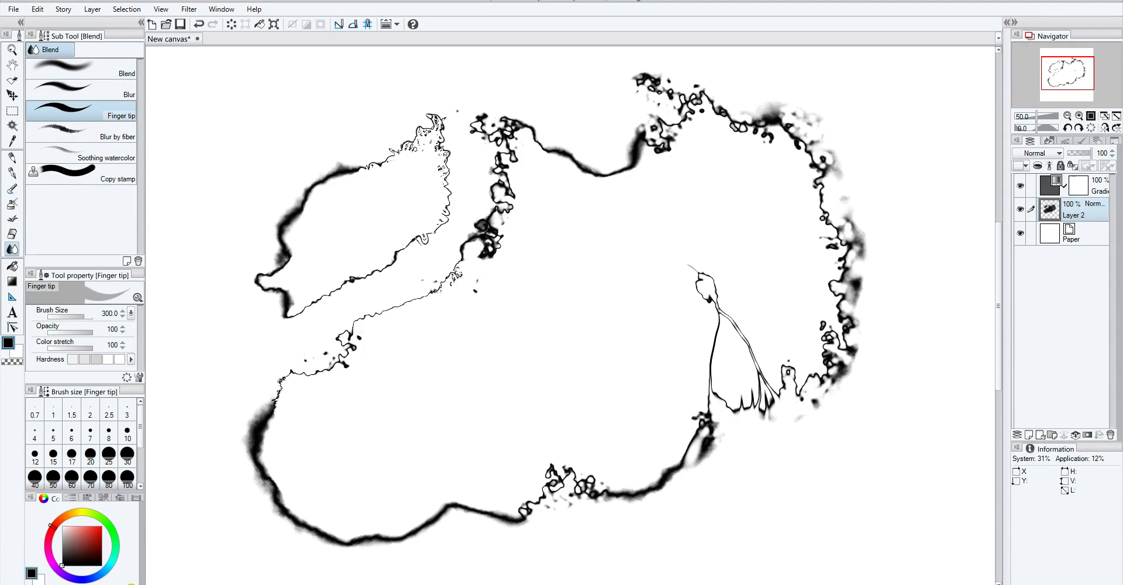
{"action": "left_click_drag", "start_coordinate": [424, 165], "coordinate": [490, 76]}
{"action": "key", "text": "ctrl+z"}
{"action": "key", "text": "bracketleft"}
{"action": "key", "text": "bracketleft"}
{"action": "key", "text": "bracketleft"}
{"action": "key", "text": "bracketleft"}
{"action": "key", "text": "bracketright"}
{"action": "key", "text": "bracketright"}
Set Finger tip opacity to 66 and color stretch to 76, and smudge the island's upper and right edges into spikes
{"action": "left_click", "coordinate": [77, 331]}
{"action": "left_click", "coordinate": [82, 348]}
{"action": "mouse_move", "coordinate": [422, 149]}
{"action": "left_mouse_down"}
{"action": "mouse_move", "coordinate": [452, 112]}
{"action": "mouse_move", "coordinate": [440, 105]}
{"action": "mouse_move", "coordinate": [405, 125]}
{"action": "mouse_move", "coordinate": [386, 151]}
{"action": "mouse_move", "coordinate": [358, 158]}
{"action": "mouse_move", "coordinate": [354, 175]}
{"action": "mouse_move", "coordinate": [343, 165]}
{"action": "mouse_move", "coordinate": [375, 157]}
{"action": "left_mouse_up"}
{"action": "mouse_move", "coordinate": [444, 189]}
{"action": "left_mouse_down"}
{"action": "mouse_move", "coordinate": [448, 160]}
{"action": "mouse_move", "coordinate": [455, 172]}
{"action": "mouse_move", "coordinate": [444, 222]}
{"action": "mouse_move", "coordinate": [411, 241]}
{"action": "mouse_move", "coordinate": [415, 204]}
{"action": "left_mouse_up"}
Set Finger tip to size 17, opacity 100 and color stretch 100, try pulling a thin line up from the lower coast and undo it
{"action": "key", "text": "bracketleft"}
{"action": "key", "text": "bracketleft"}
{"action": "key", "text": "bracketleft"}
{"action": "key", "text": "bracketleft"}
{"action": "key", "text": "bracketleft"}
{"action": "key", "text": "bracketleft"}
{"action": "key", "text": "bracketleft"}
{"action": "key", "text": "bracketleft"}
{"action": "key", "text": "bracketleft"}
{"action": "key", "text": "bracketleft"}
{"action": "key", "text": "bracketleft"}
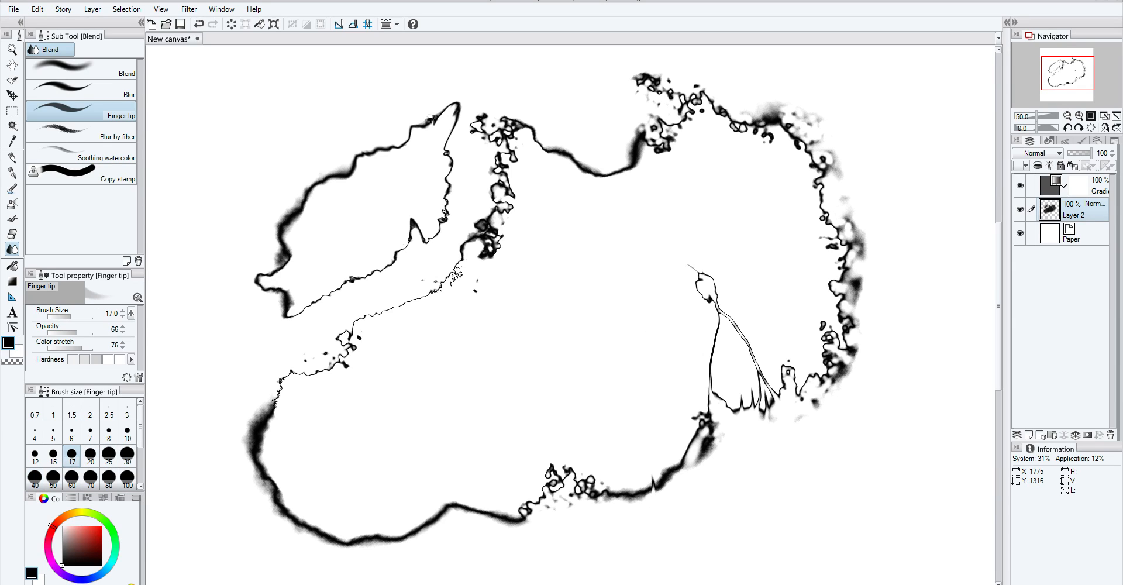
{"action": "left_click_drag", "start_coordinate": [86, 331], "coordinate": [95, 332]}
{"action": "left_click_drag", "start_coordinate": [88, 347], "coordinate": [97, 347]}
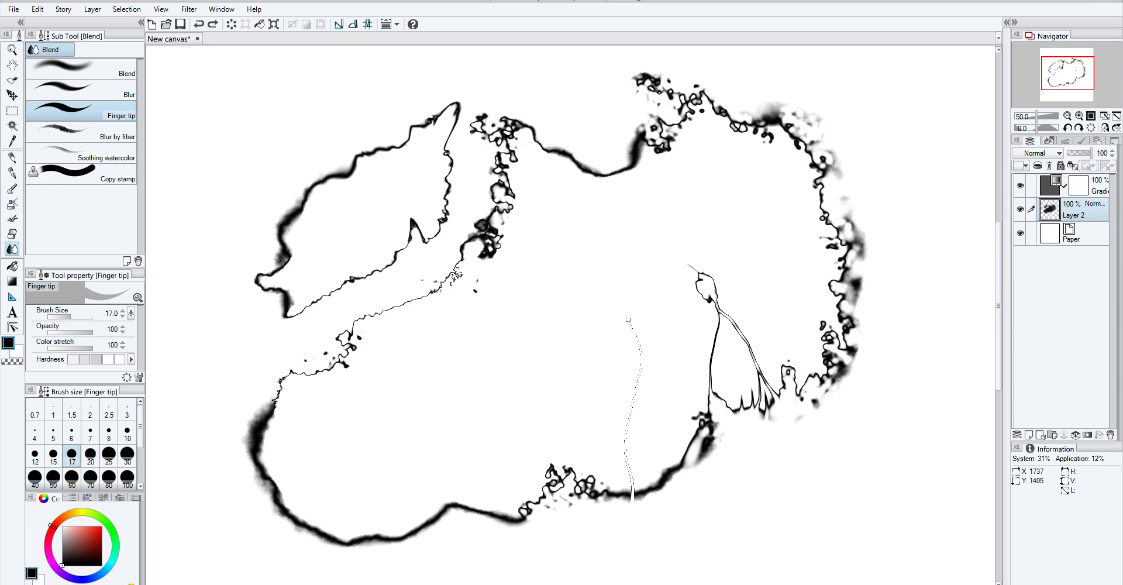
{"action": "key", "text": "ctrl+z"}
Try the Finger tip tool at size 30 on the lower coast and undo the smudges
{"action": "key", "text": "bracketright"}
{"action": "key", "text": "bracketright"}
{"action": "key", "text": "bracketright"}
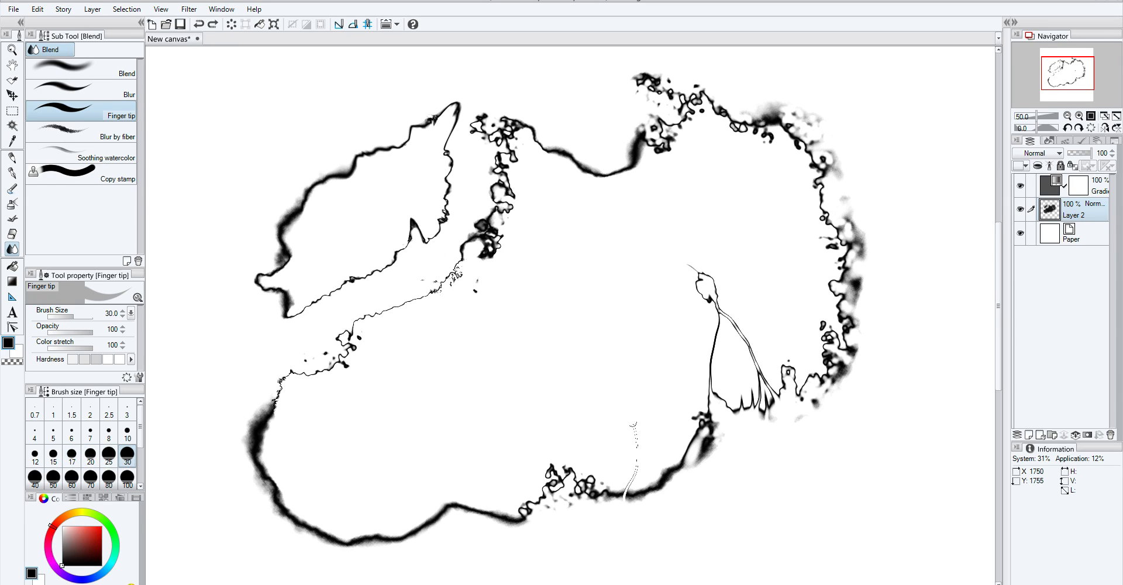
{"action": "key", "text": "ctrl+z"}
{"action": "left_click", "coordinate": [85, 348]}
{"action": "key", "text": "ctrl+z"}
Pull thin branching lines inward from the lower coast using Finger tip at size 17, opacity 80 and color stretch 100, undoing unwanted strokes
{"action": "left_click", "coordinate": [92, 348]}
{"action": "left_click_drag", "start_coordinate": [92, 332], "coordinate": [84, 332]}
{"action": "mouse_move", "coordinate": [612, 503]}
{"action": "left_mouse_down"}
{"action": "mouse_move", "coordinate": [626, 469]}
{"action": "mouse_move", "coordinate": [621, 405]}
{"action": "left_mouse_up"}
{"action": "key", "text": "ctrl+z"}
{"action": "key", "text": "bracketleft"}
{"action": "key", "text": "bracketleft"}
{"action": "key", "text": "bracketleft"}
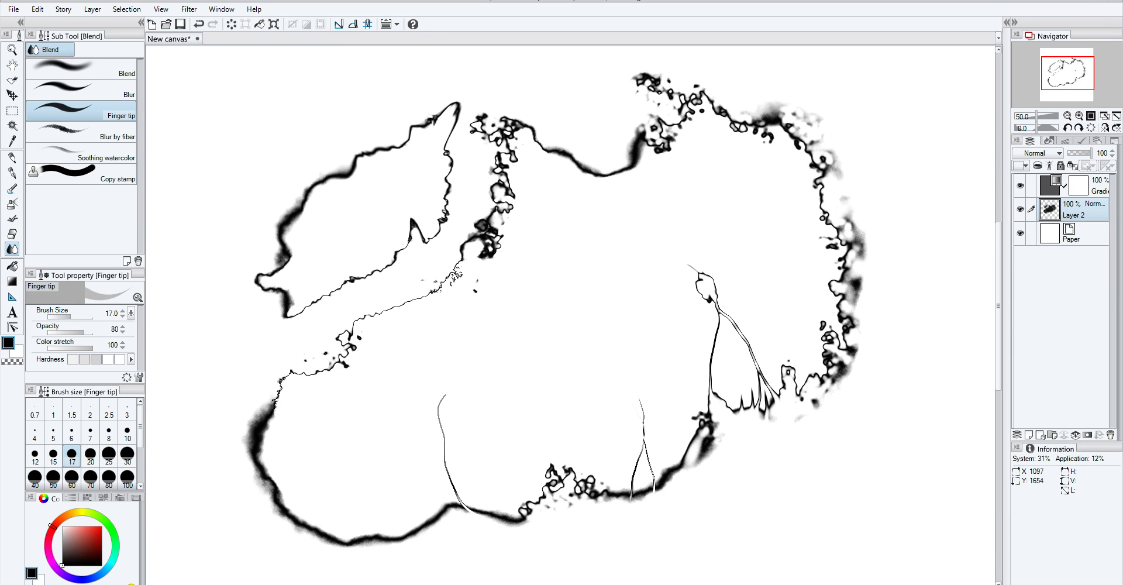
{"action": "key", "text": "ctrl+z"}
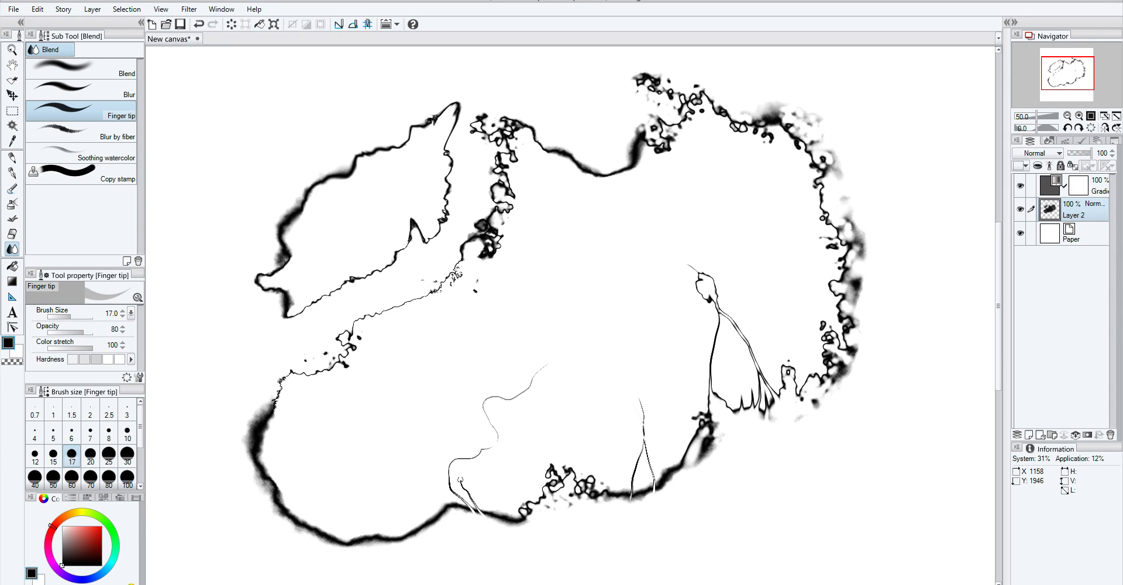
{"action": "key", "text": "ctrl+z"}
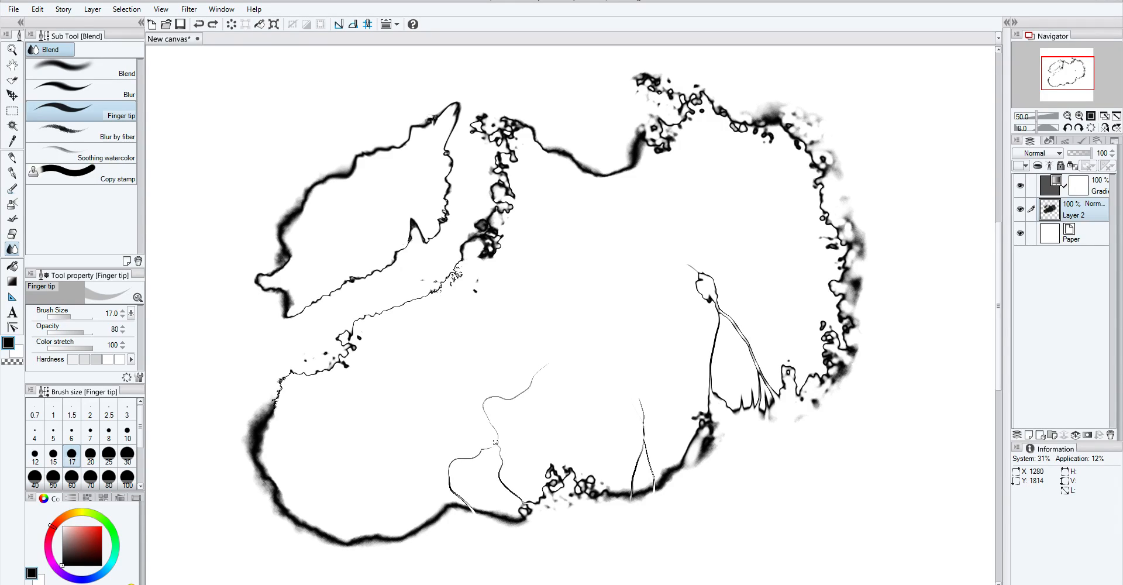